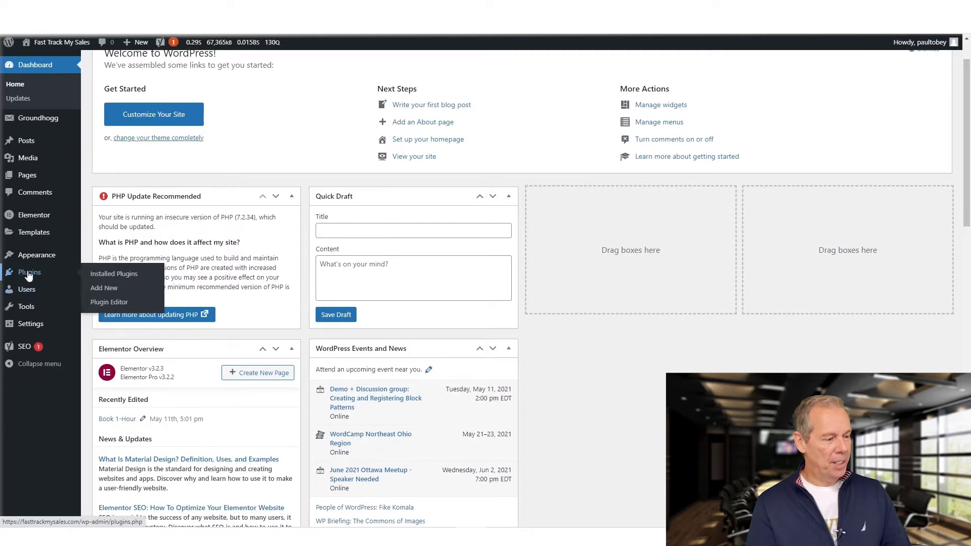
Step: Search the WordPress plugin directory for "groundhogg"
click(108, 293)
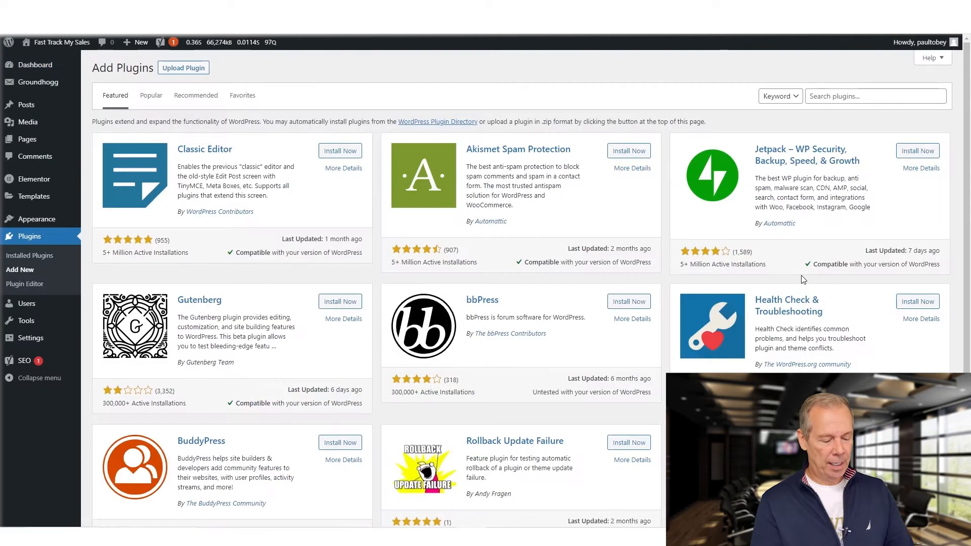
click(850, 92)
text(gr)
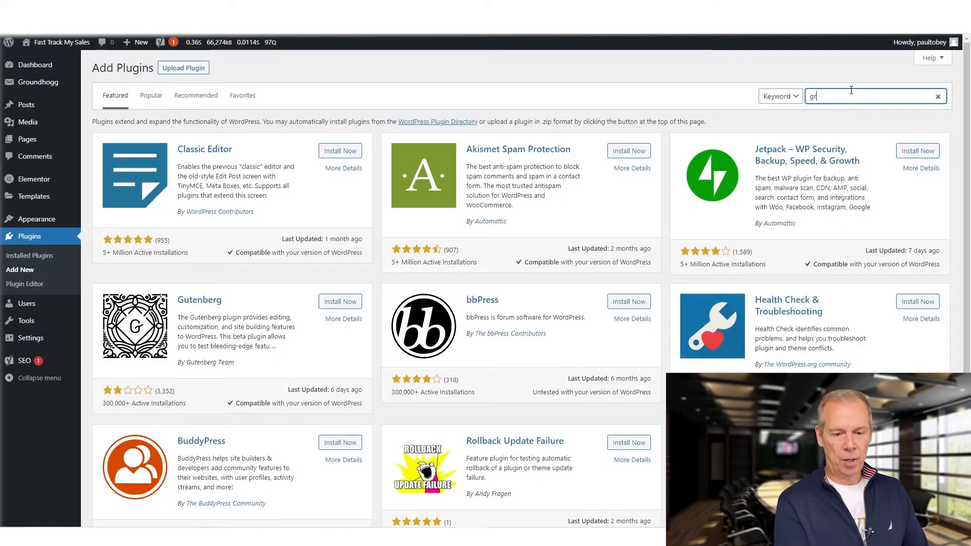
text(oundhogg)
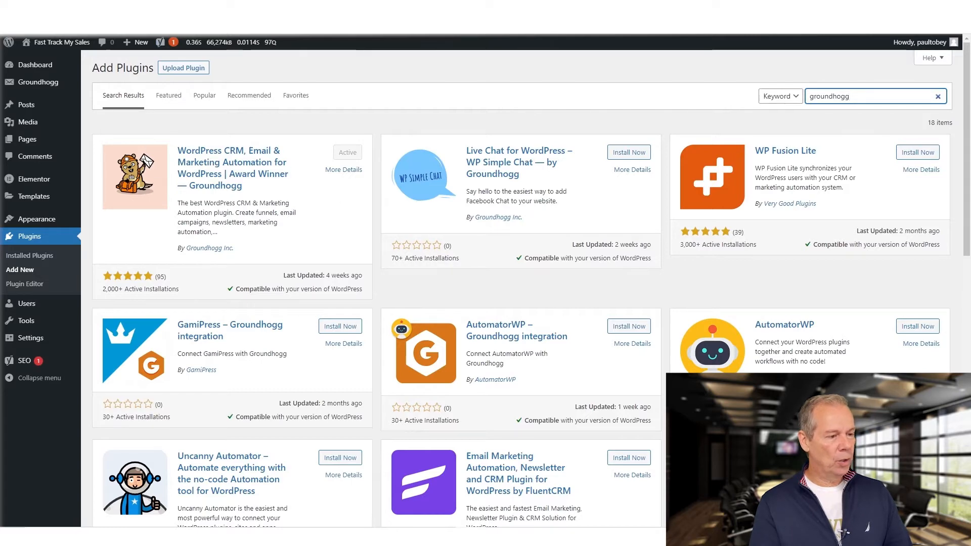
Step: Search Google for "groundhogg booking calendar" in a new browser tab and view the Booking Calendar extension page on Groundhogg's site
key(ctrl+t)
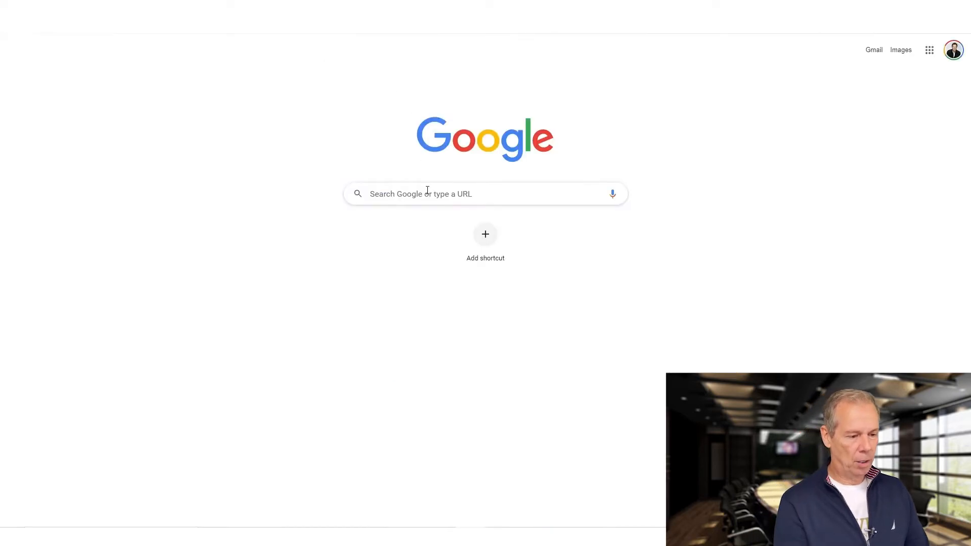
click(428, 191)
text(groundhogg booking calendar)
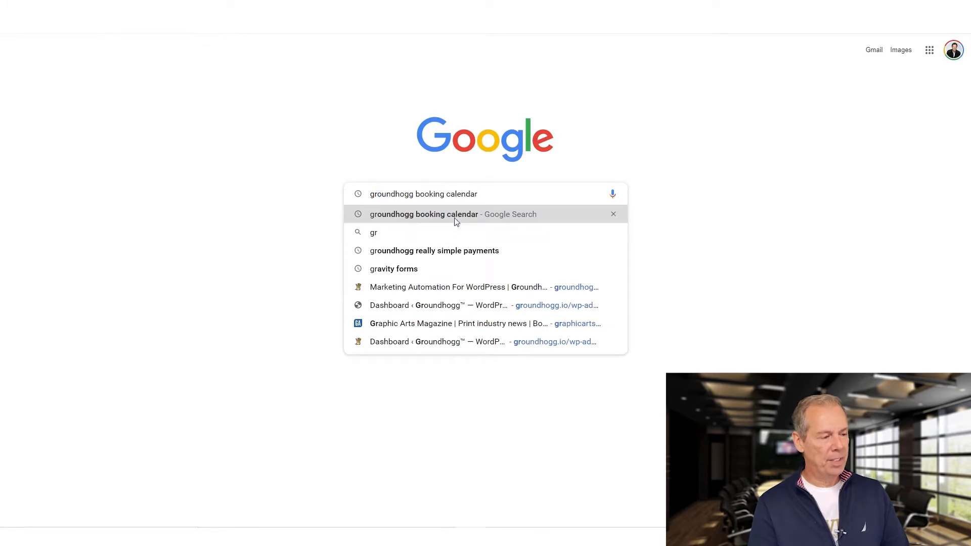
click(455, 218)
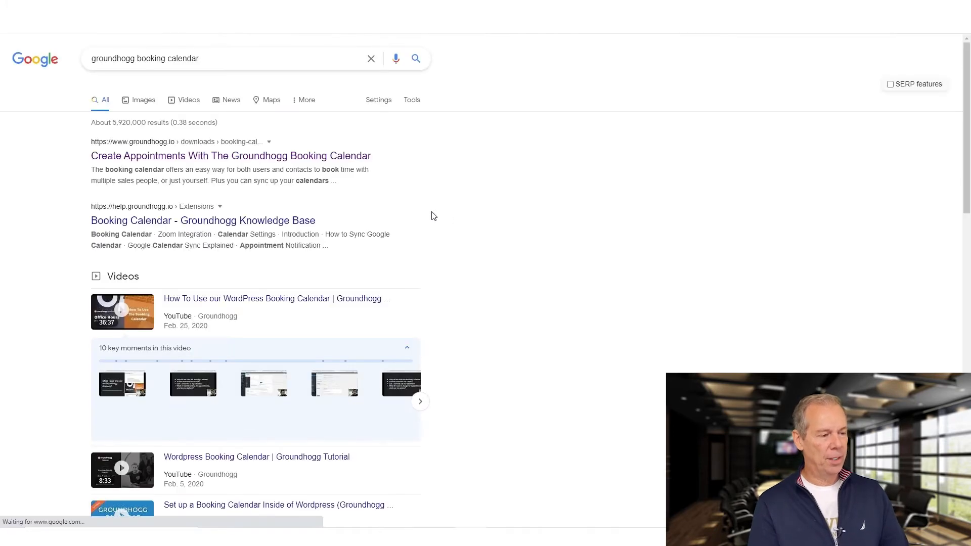
click(287, 158)
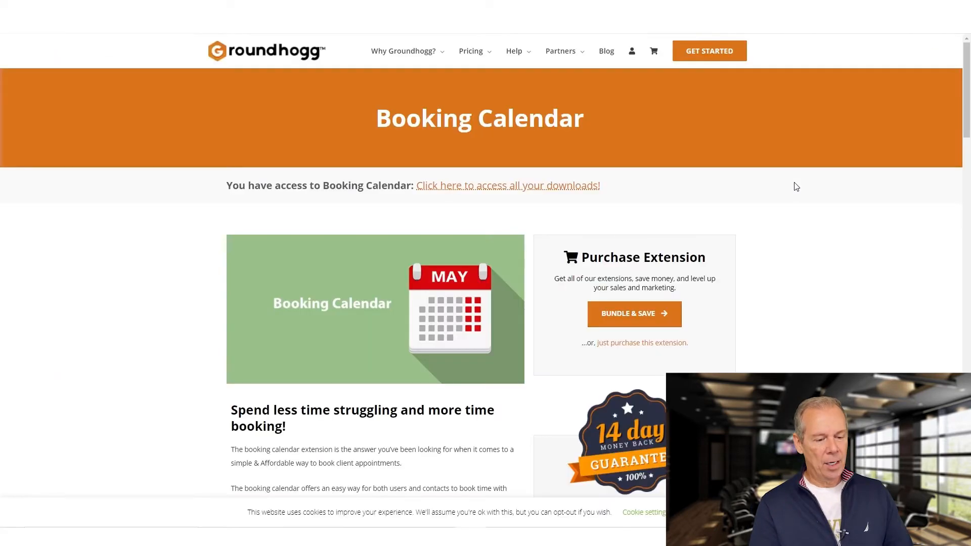
scroll(804, 194, down, 1)
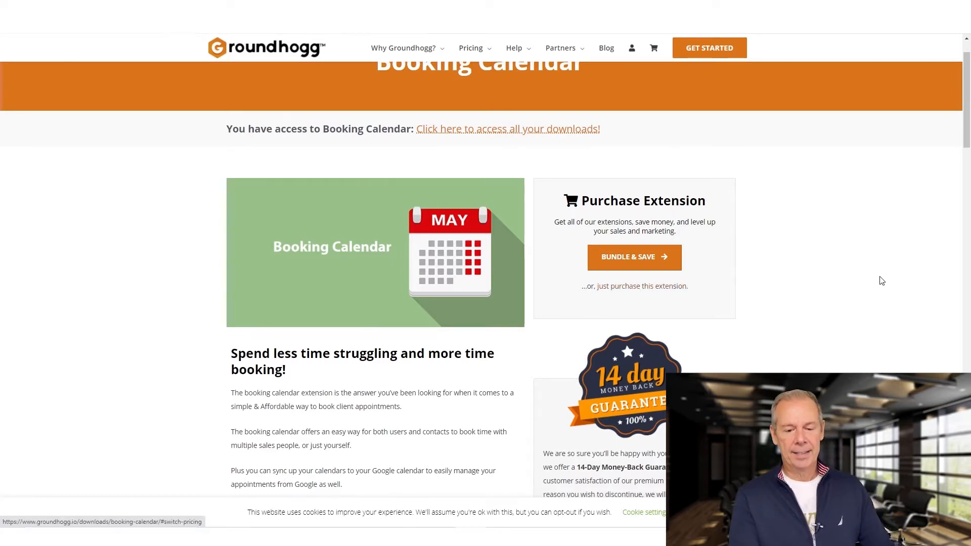
Step: Switch to File Explorer and bring the groundhogg-appointments-2.5.dev_.2 zip file in Downloads into view
key(alt+Tab)
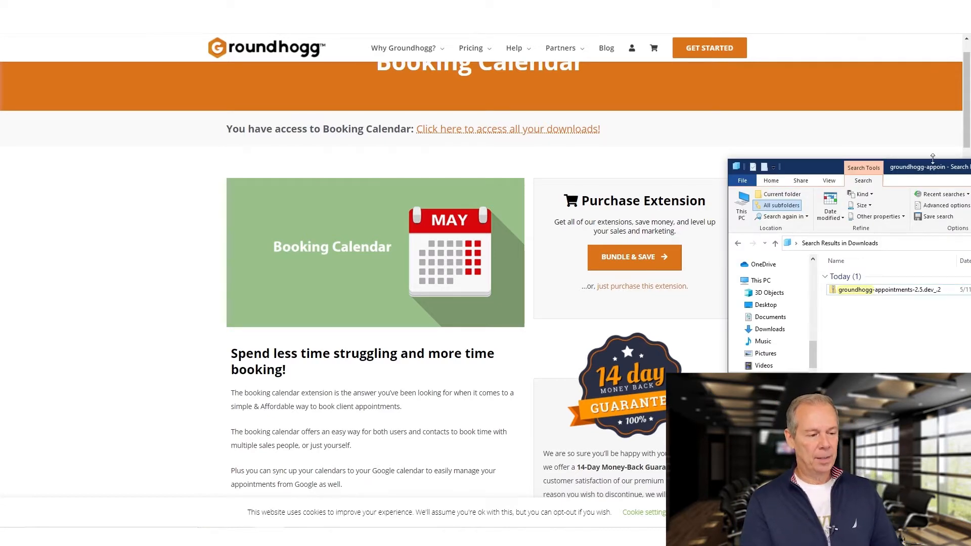
drag(935, 170, 463, 114)
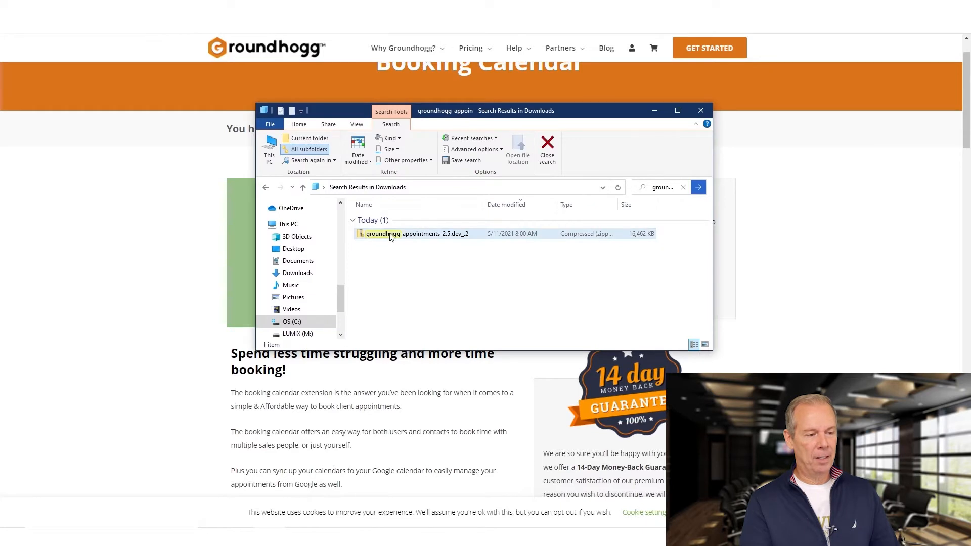
drag(461, 114, 550, 143)
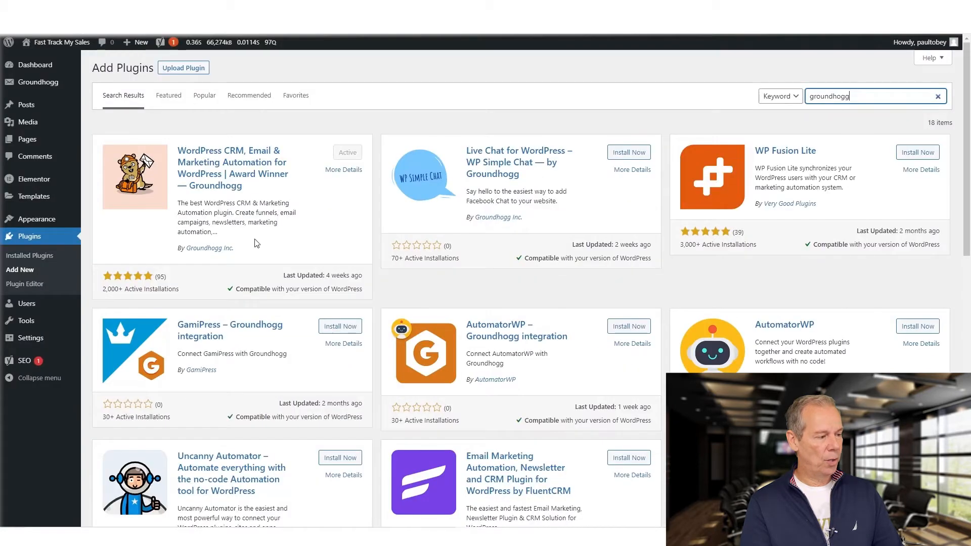
Step: Install the Groundhogg Booking Calendar plugin in WordPress from the downloaded groundhogg-appointments-2.5.dev_.2.zip file and activate it
click(35, 257)
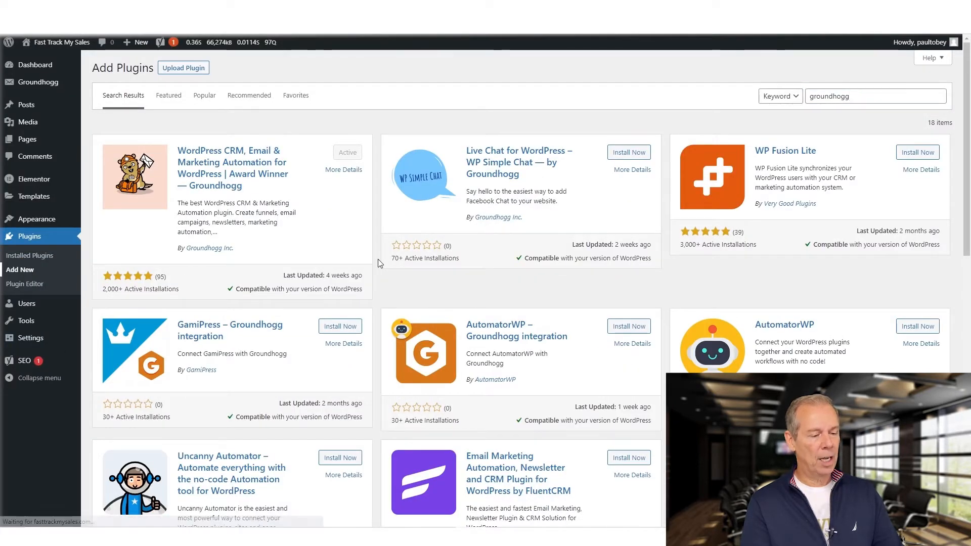
click(184, 68)
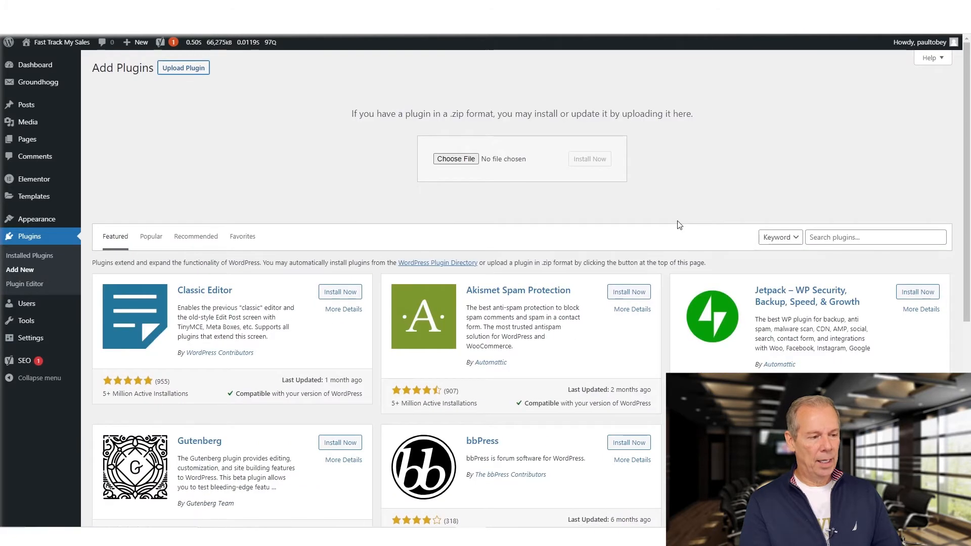
key(alt+Tab)
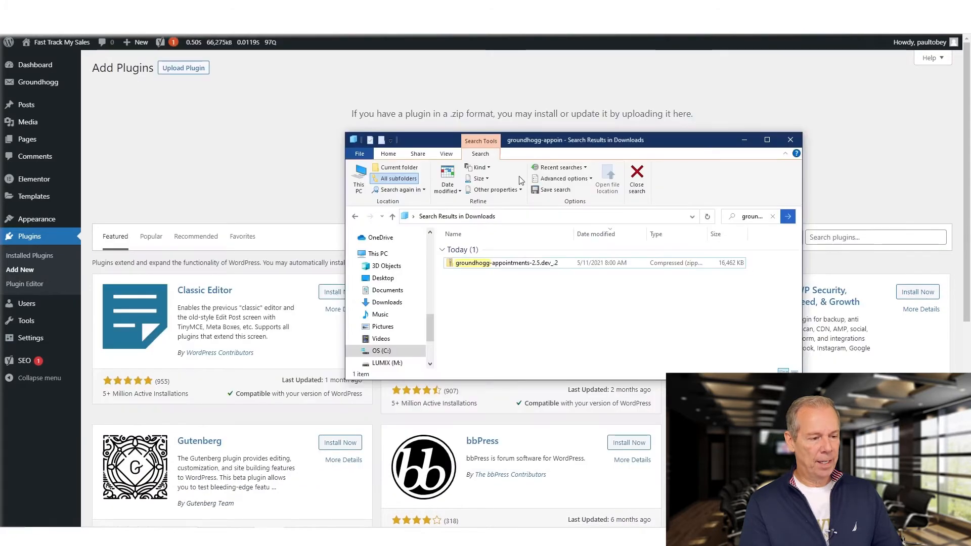
drag(450, 140, 739, 140)
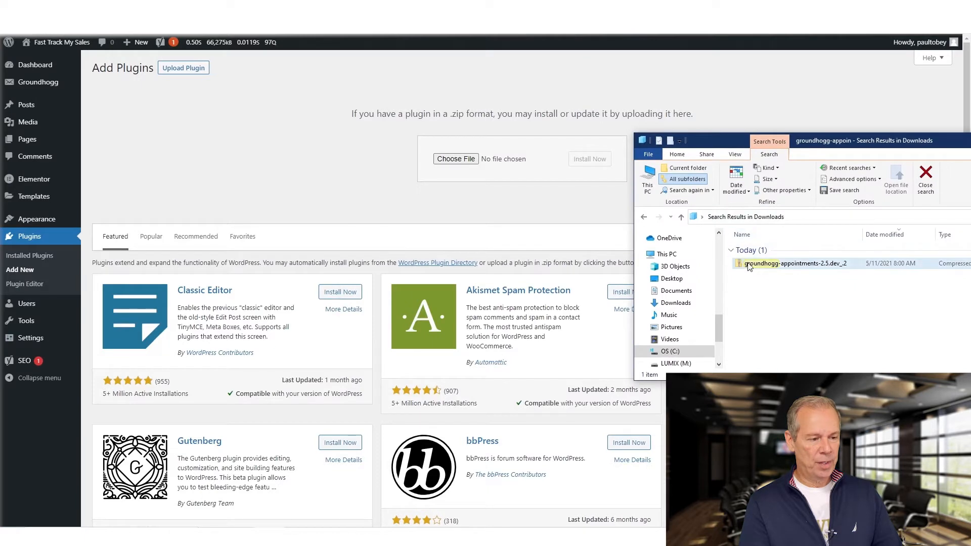
drag(730, 262, 460, 154)
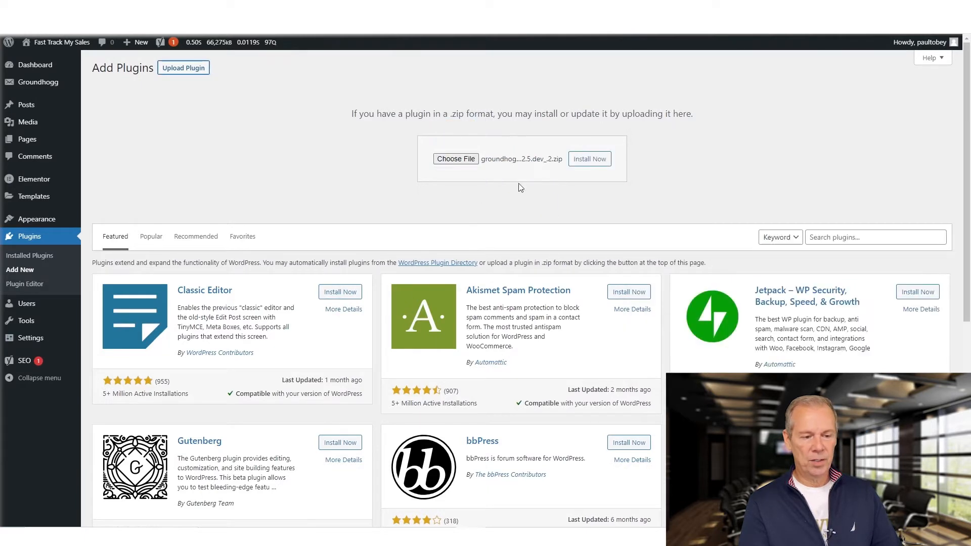
click(585, 163)
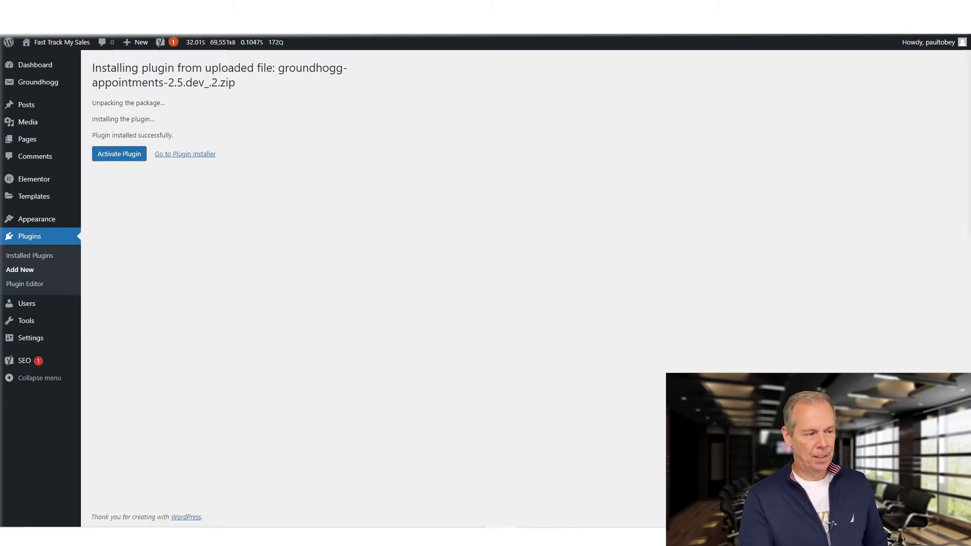
click(120, 159)
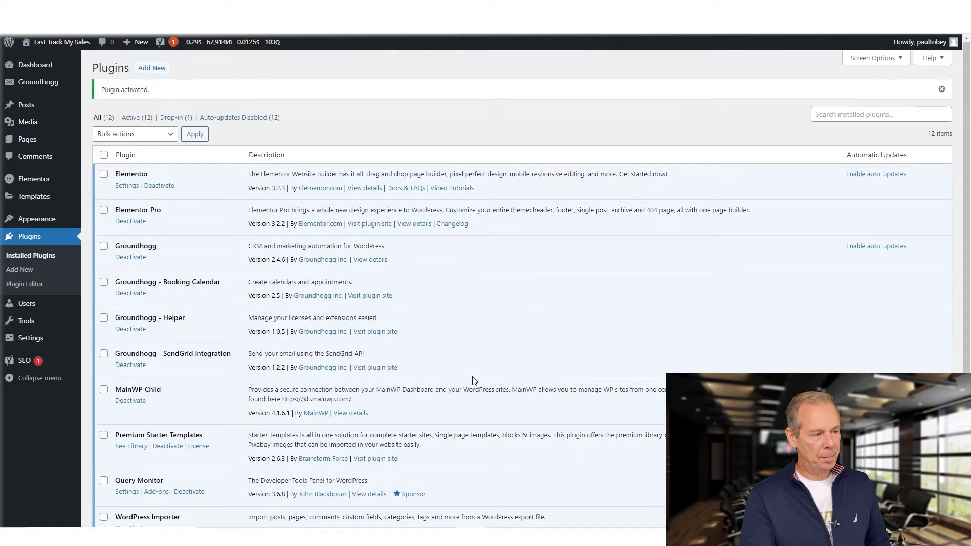
Step: View Groundhogg's general settings and open the 1 Hour booking calendar for editing
mouse_move(19, 90)
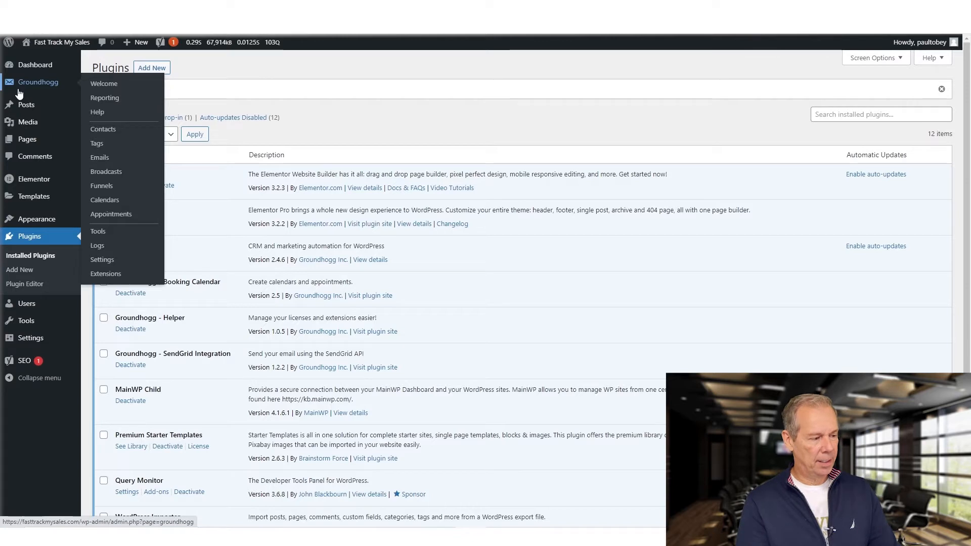
click(103, 260)
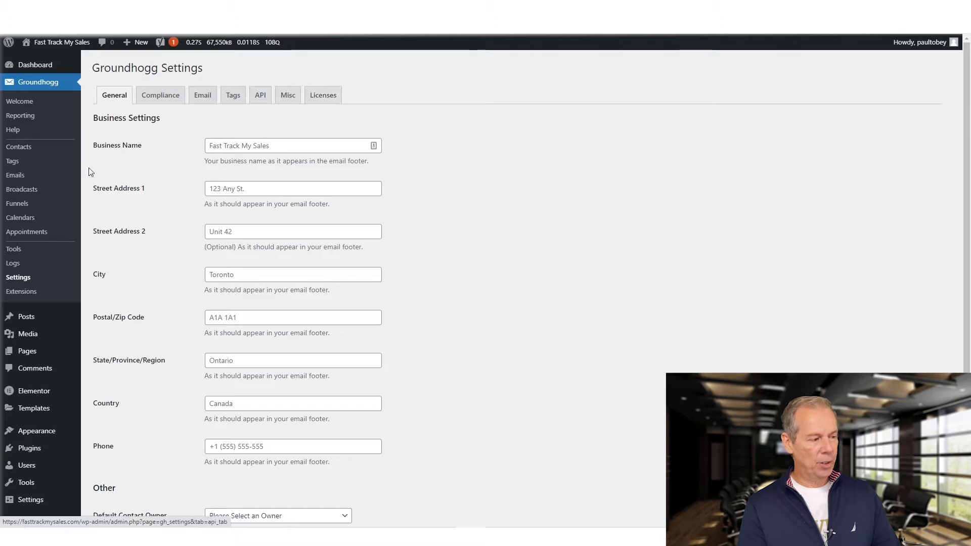
click(14, 220)
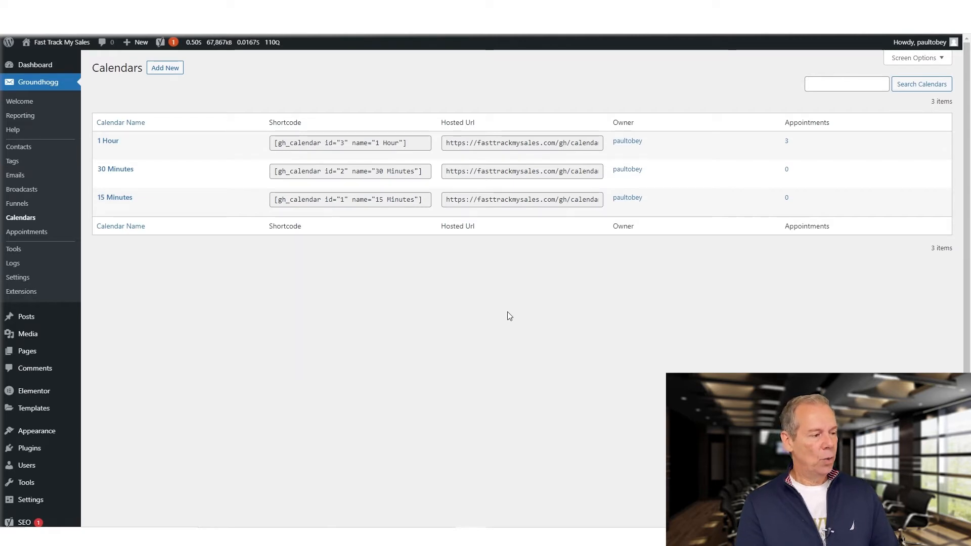
click(115, 144)
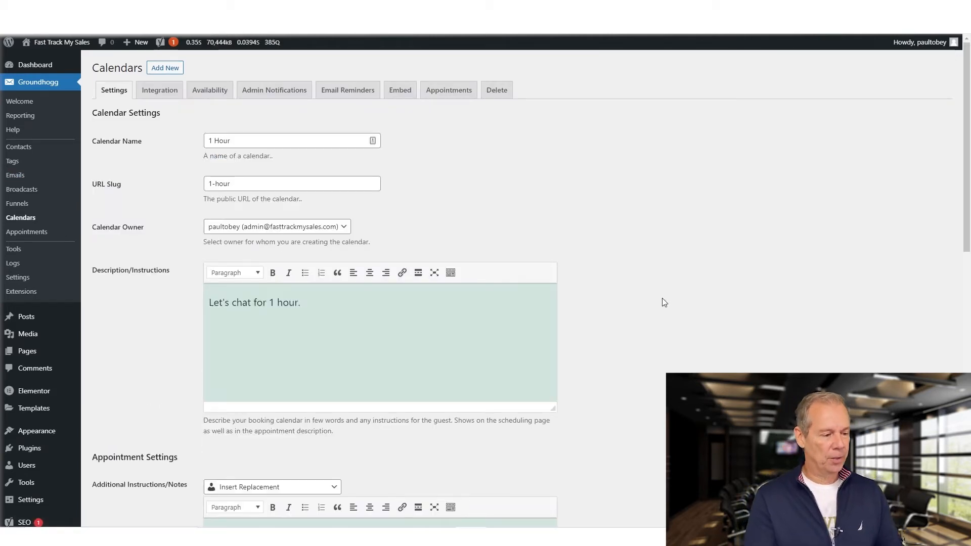
Step: Review the 1 Hour calendar's description, additional instructions, appointment length, buffer time and submission settings
scroll(662, 304, down, 2)
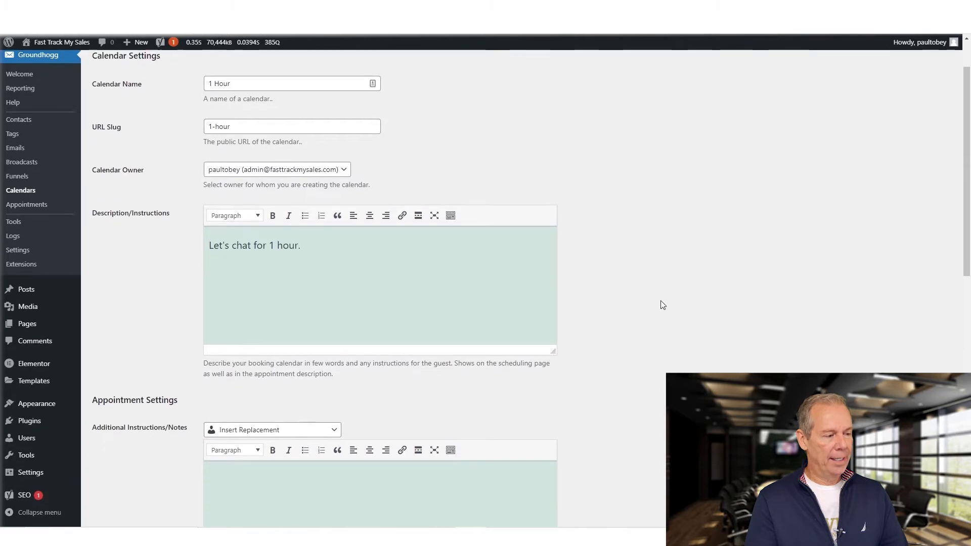
click(344, 202)
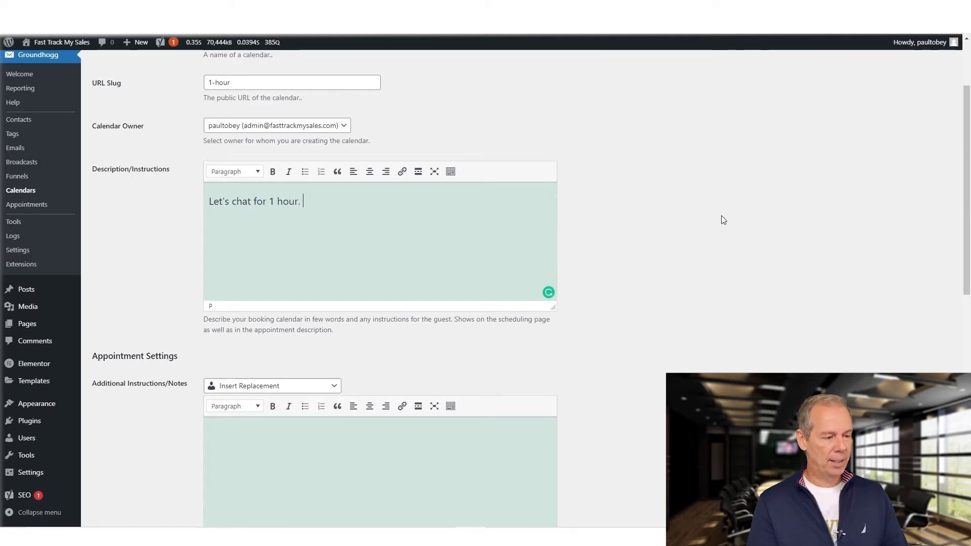
scroll(722, 219, down, 4)
click(414, 263)
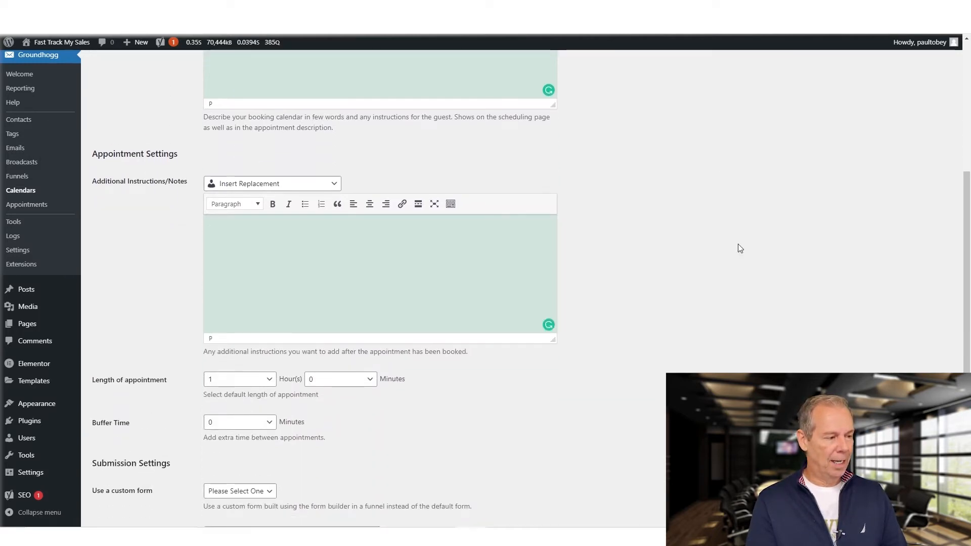
scroll(738, 241, down, 2)
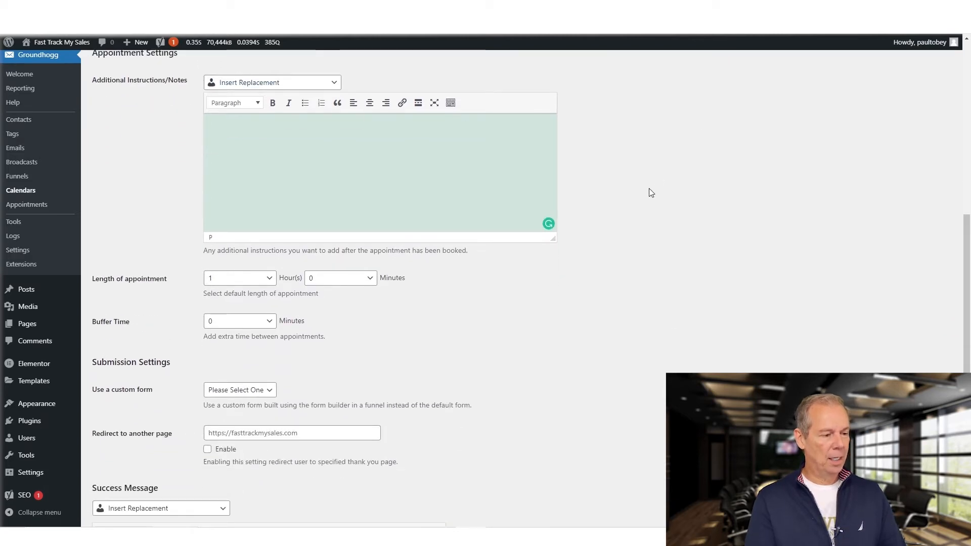
scroll(650, 191, down, 3)
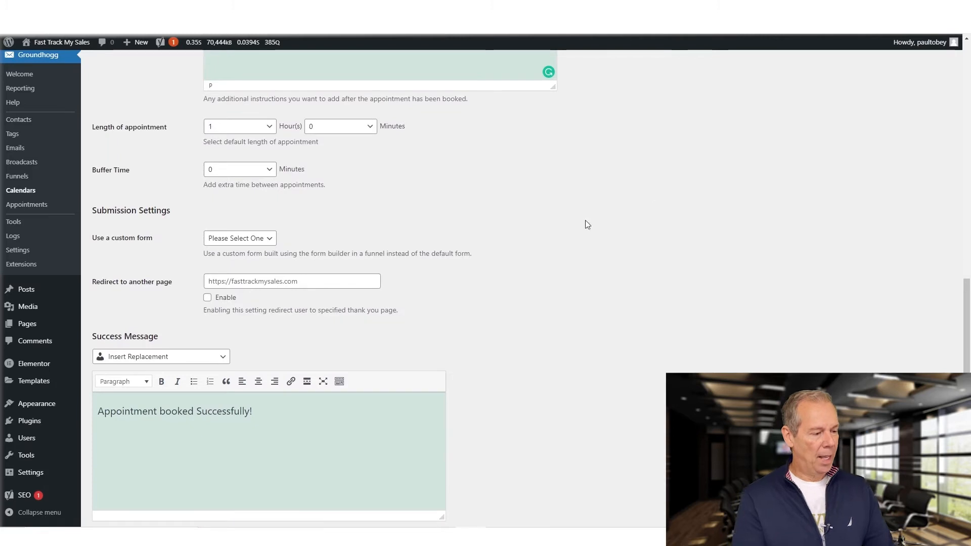
Step: Append "We've created a Zoom appt, please check your email for instructions." to the calendar's success message and save the calendar
scroll(271, 286, down, 2)
click(279, 343)
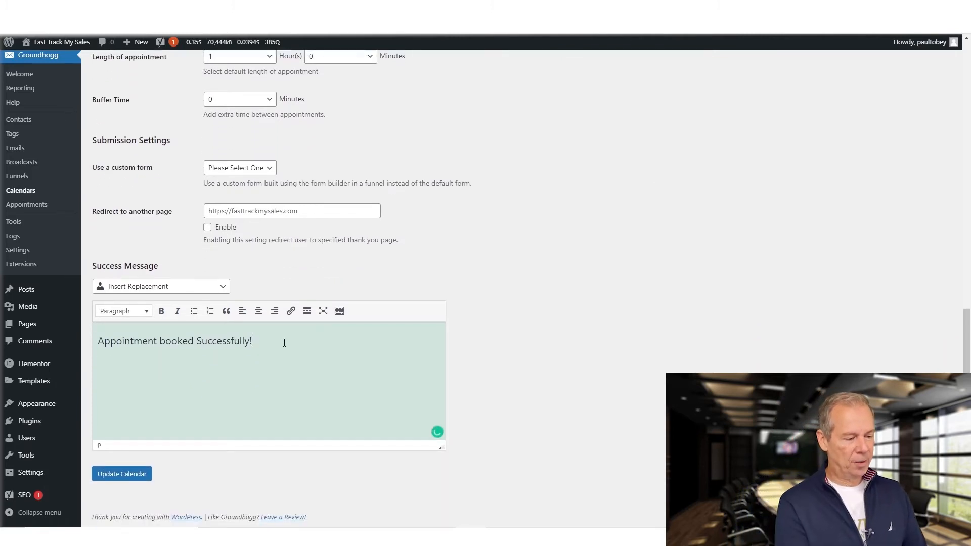
text(We've cre)
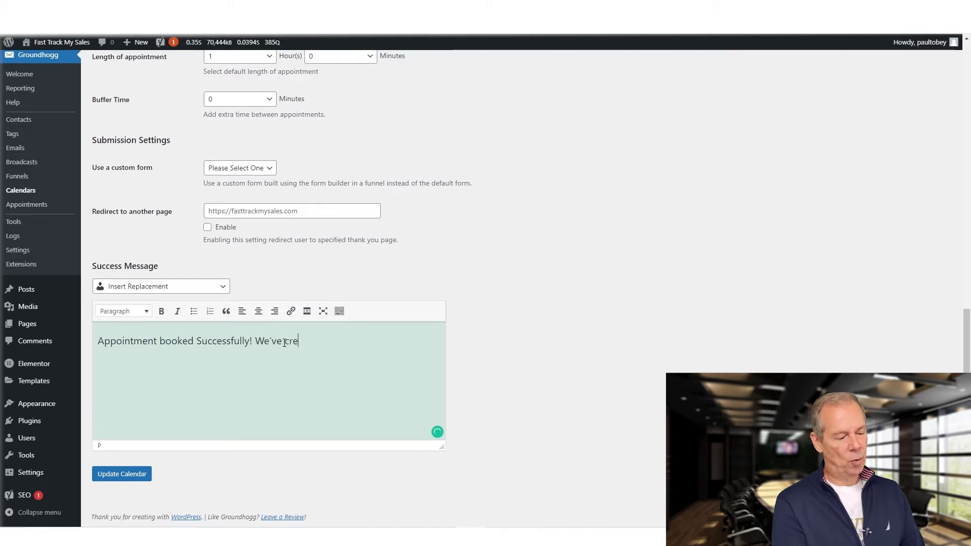
text(ated a Zo)
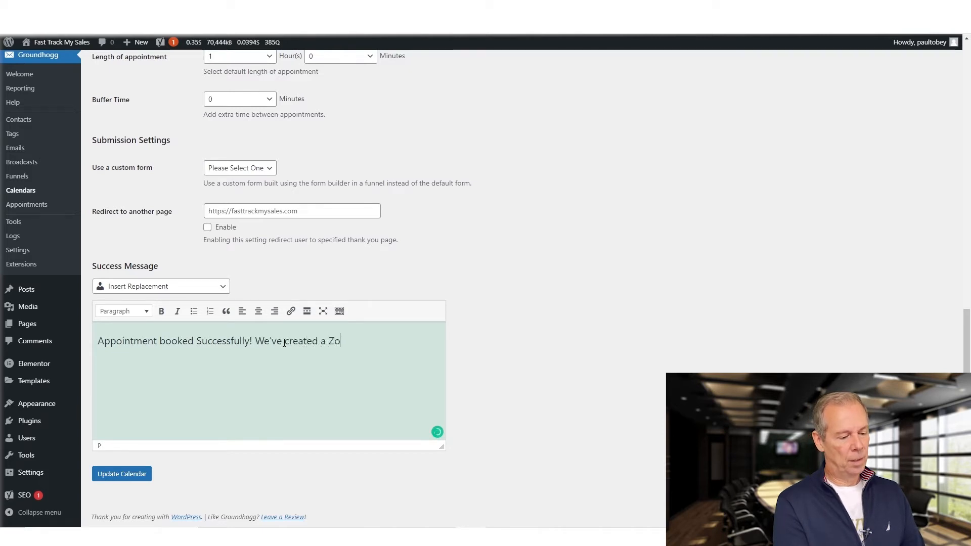
text(om appt, please)
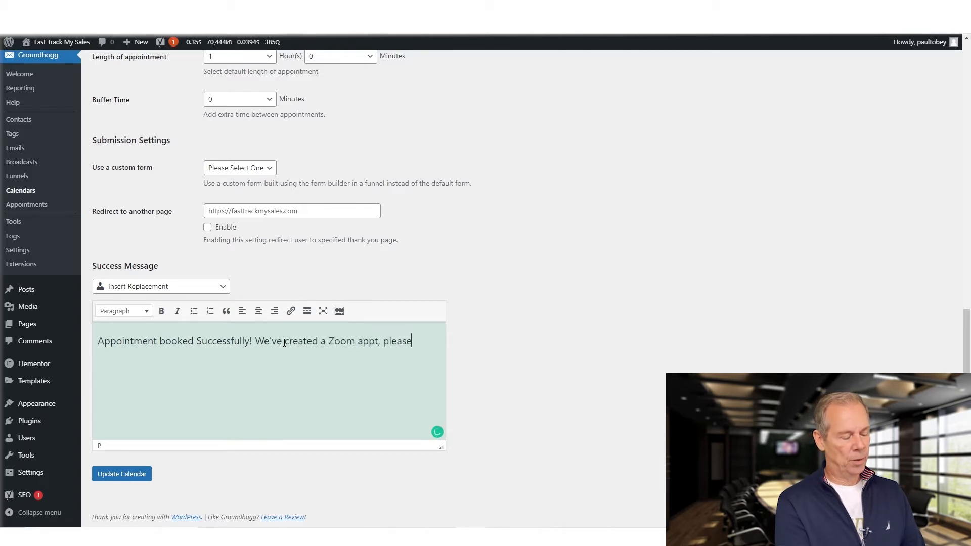
text( check your email for instructiong)
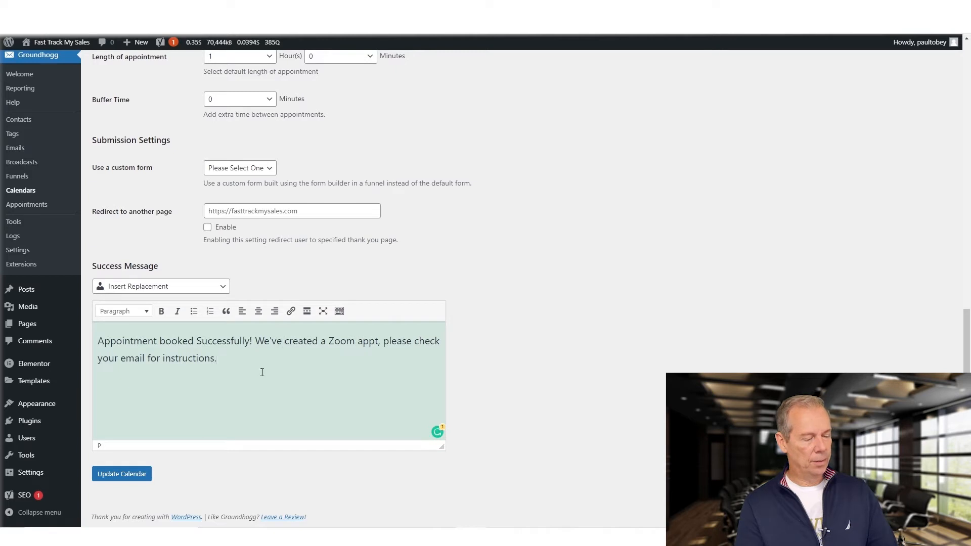
click(143, 474)
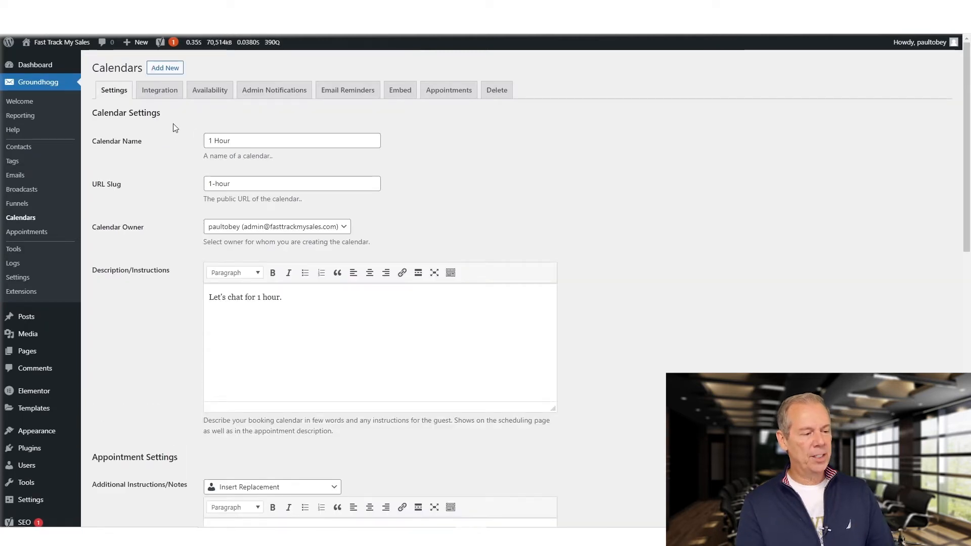
Step: Connect the owner's Google account to the 1 Hour calendar's Google Calendar integration and allow Groundhogg Booking Calendar access
click(159, 90)
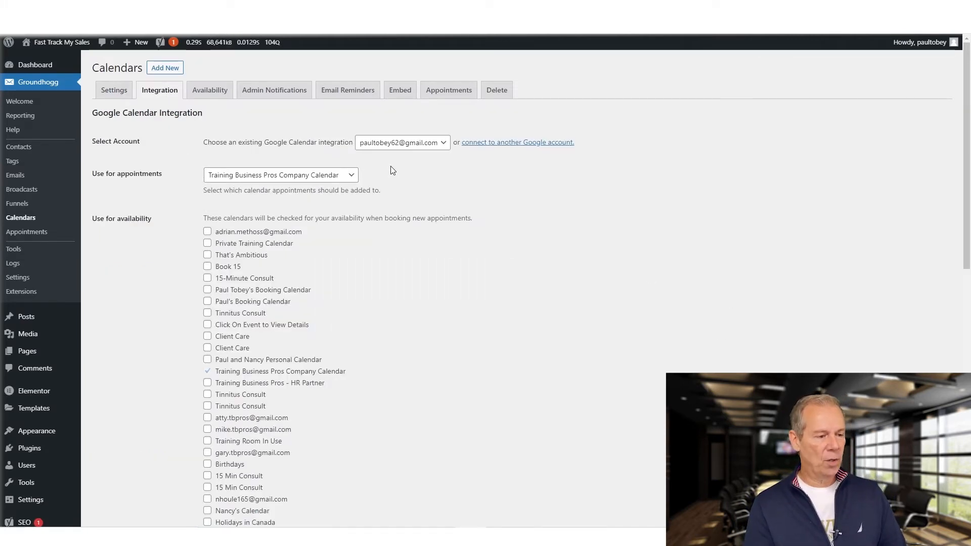
click(526, 146)
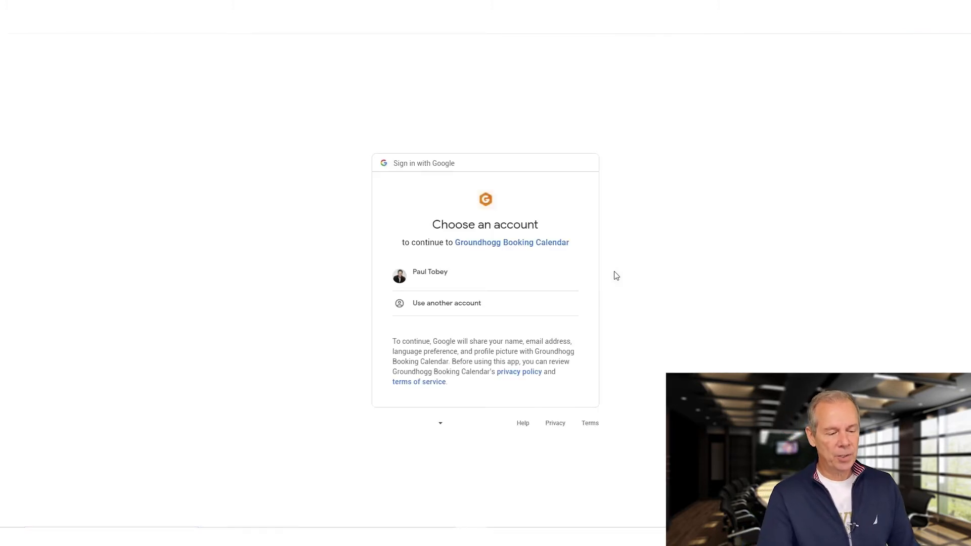
click(501, 286)
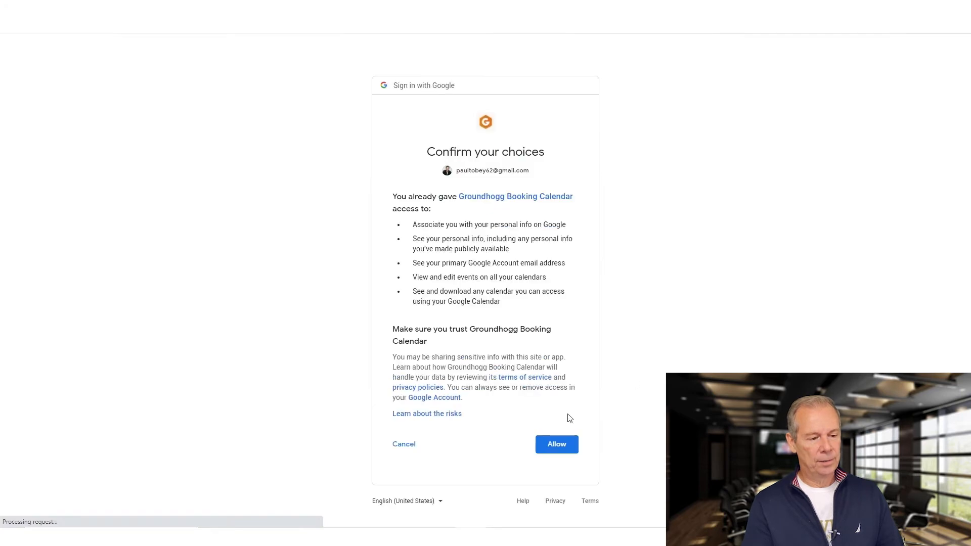
click(559, 444)
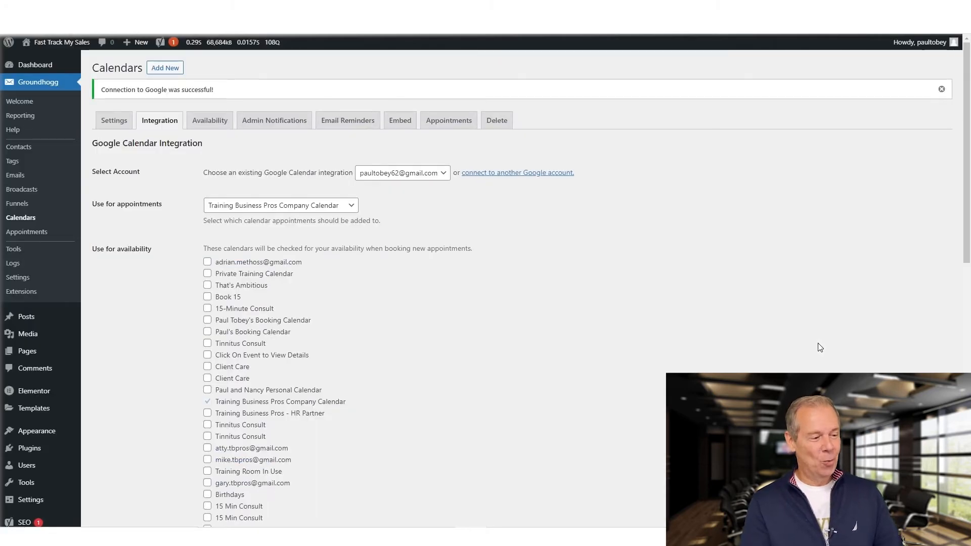
Step: Include Book 15, the owner's full-name booking calendar and Click On Event to View Details in the calendars used for availability
scroll(536, 314, down, 4)
scroll(296, 158, up, 2)
drag(284, 158, 338, 483)
click(364, 431)
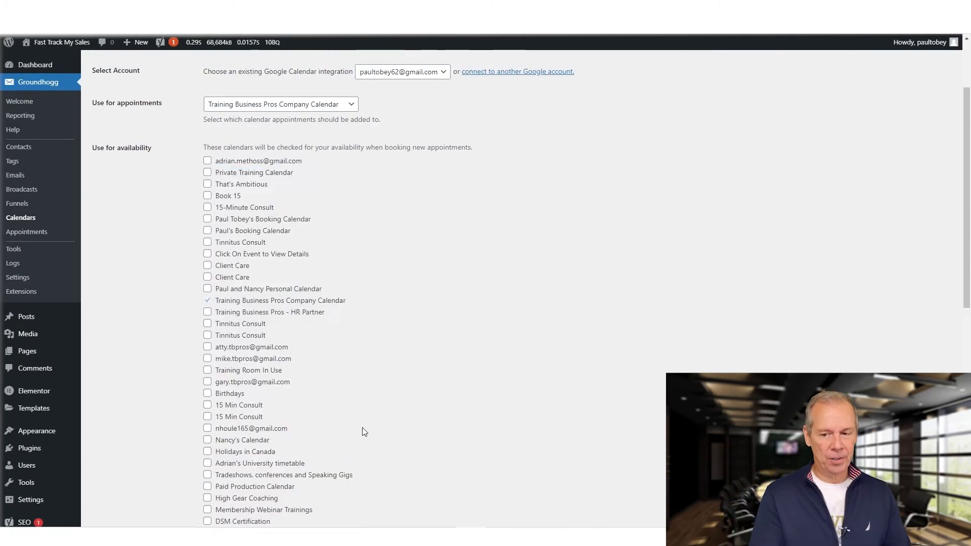
scroll(364, 425, down, 2)
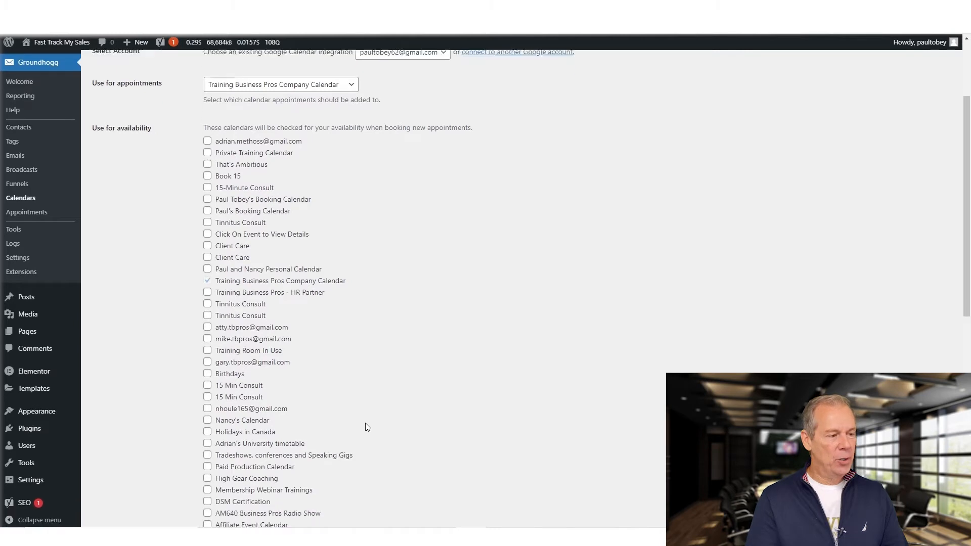
scroll(365, 423, up, 1)
click(207, 145)
click(207, 168)
click(207, 203)
Step: Add the third Tinnitus Consult, second 15 Min Consult, Training Room In Use, the e-mail calendars directly above and below it, and That's Ambitious for availability
click(207, 285)
click(207, 366)
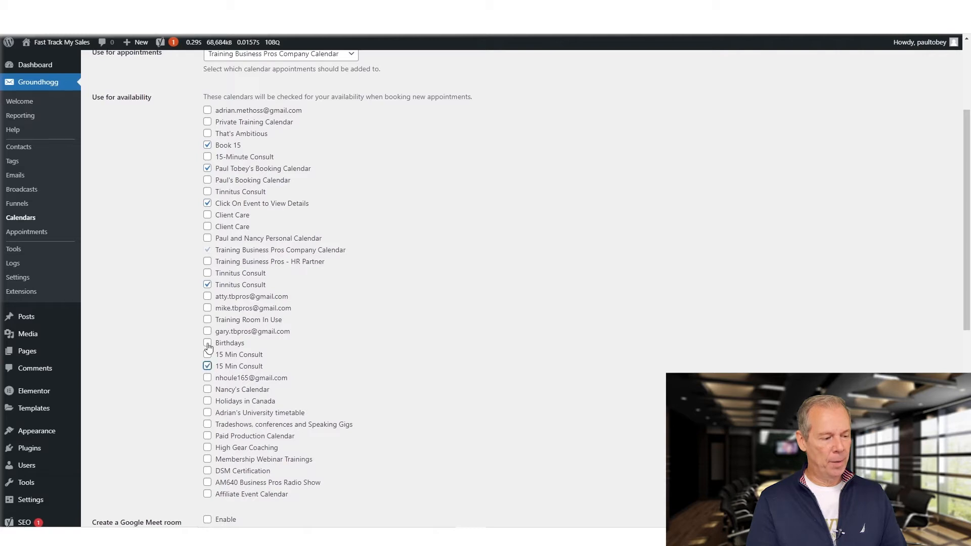
click(208, 309)
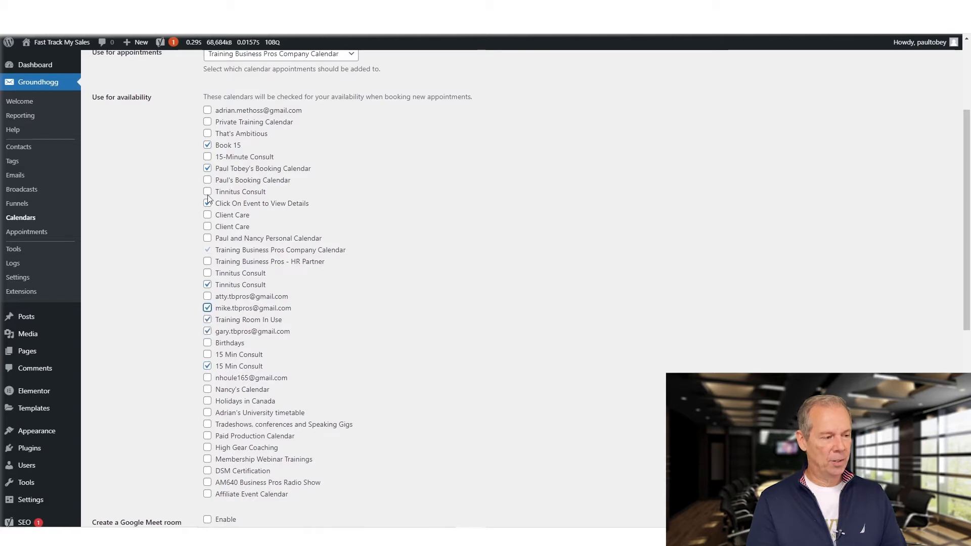
click(207, 167)
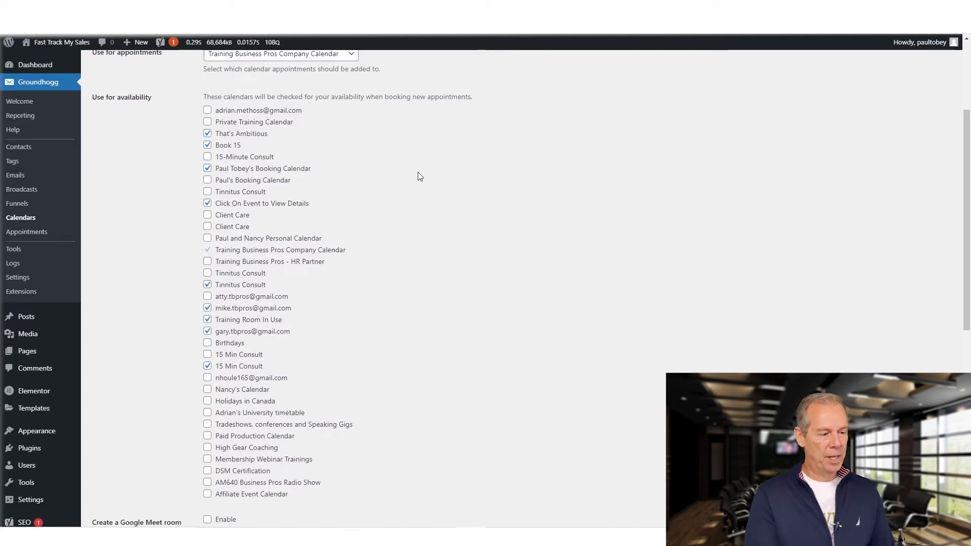
Step: Review the Google Meet room, appointment name override and additional details options, and save the integration settings
scroll(431, 183, down, 2)
scroll(432, 183, up, 2)
scroll(433, 185, down, 6)
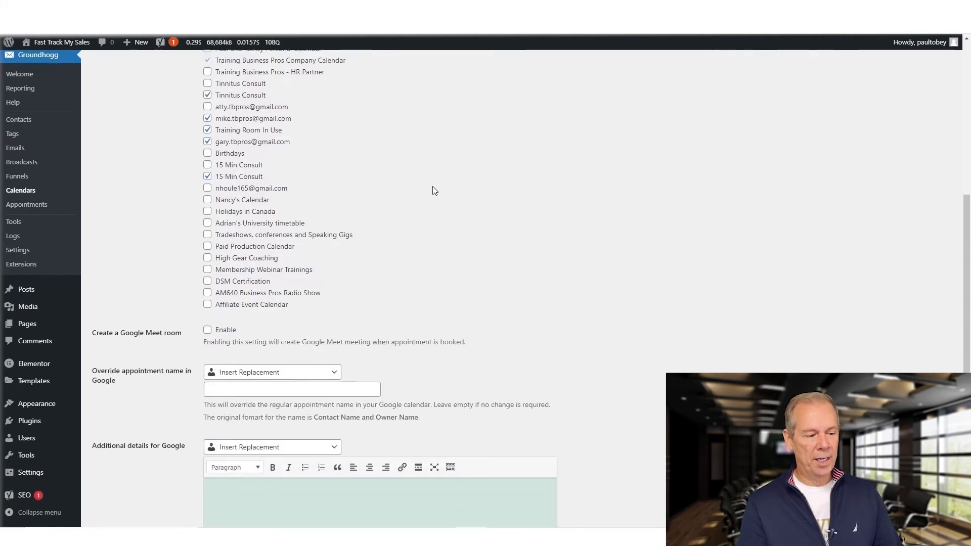
scroll(457, 191, down, 3)
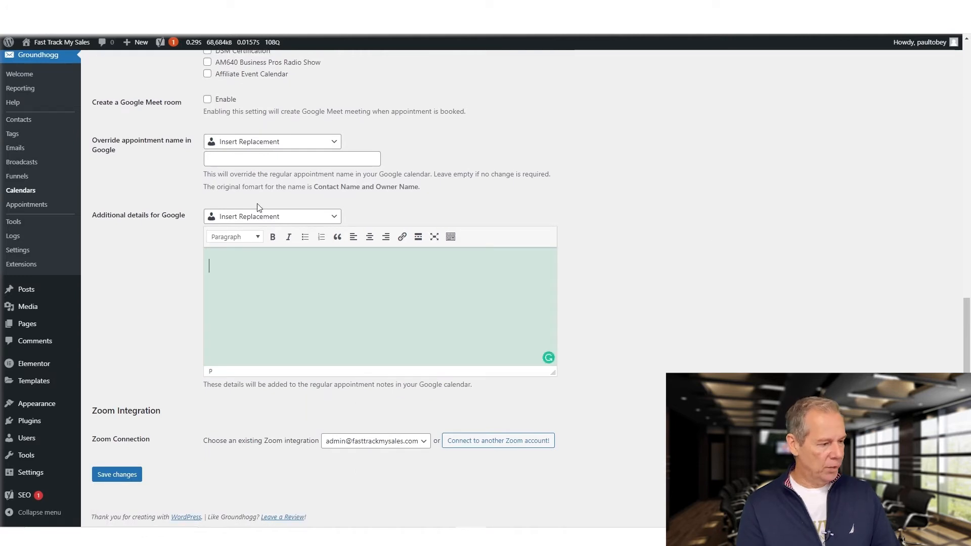
click(250, 218)
click(253, 217)
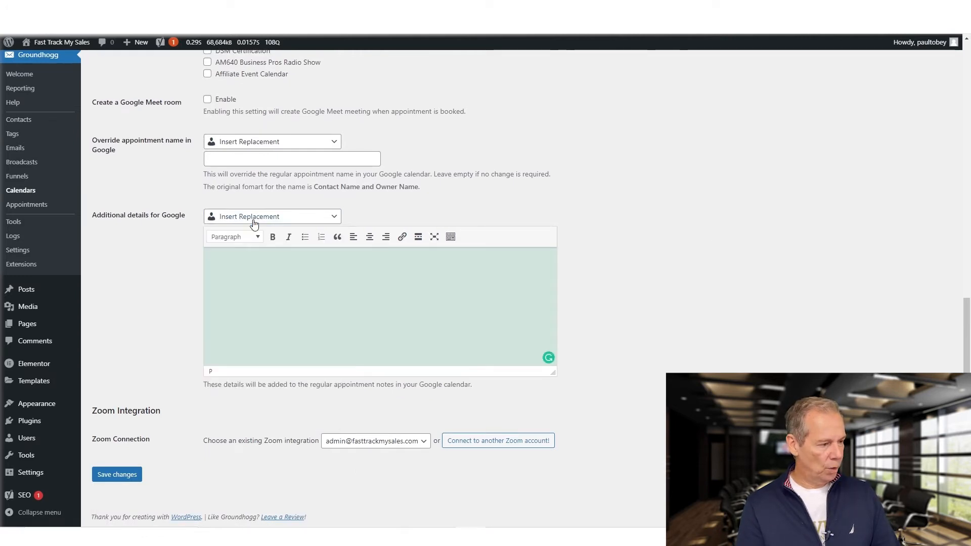
click(627, 190)
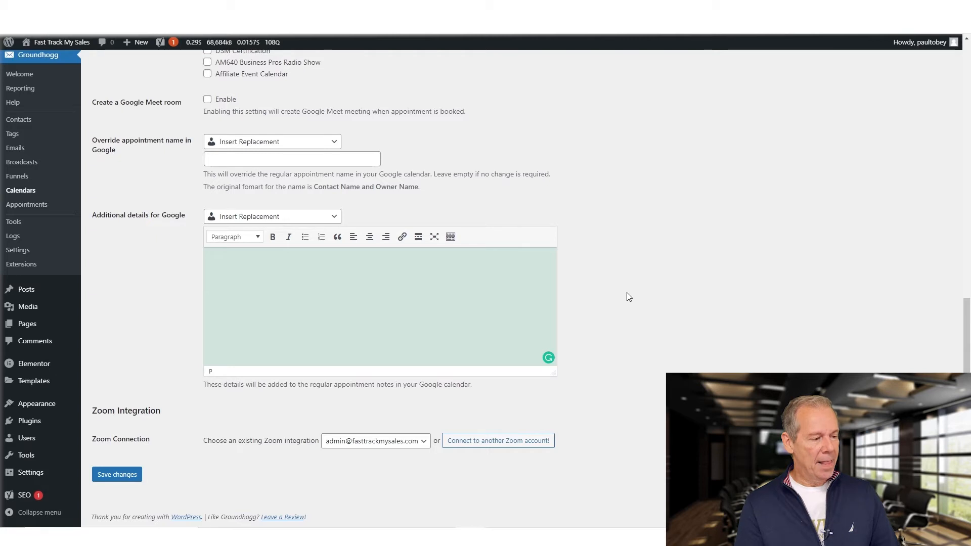
click(122, 474)
Step: Connect a Zoom account to the 1 Hour calendar and check the available Zoom connections
scroll(727, 316, down, 12)
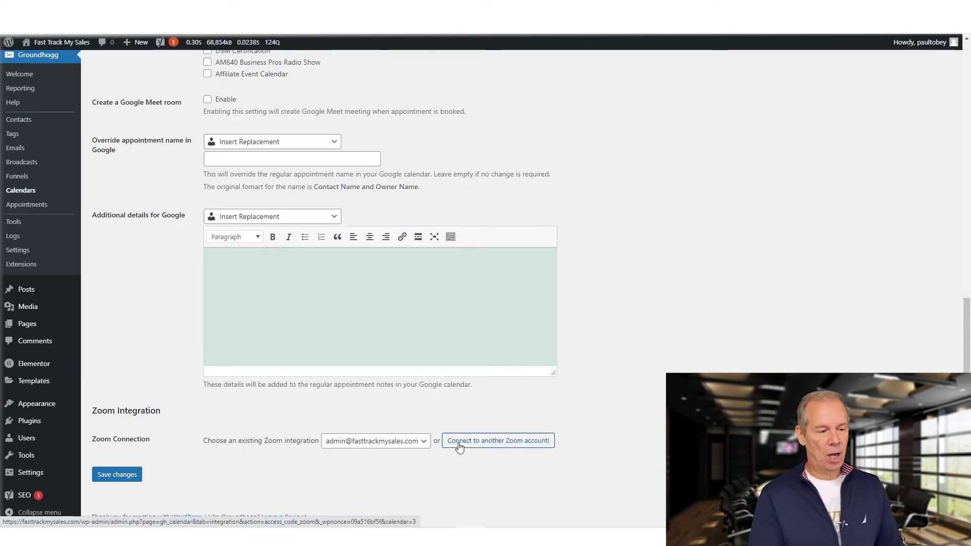
click(460, 448)
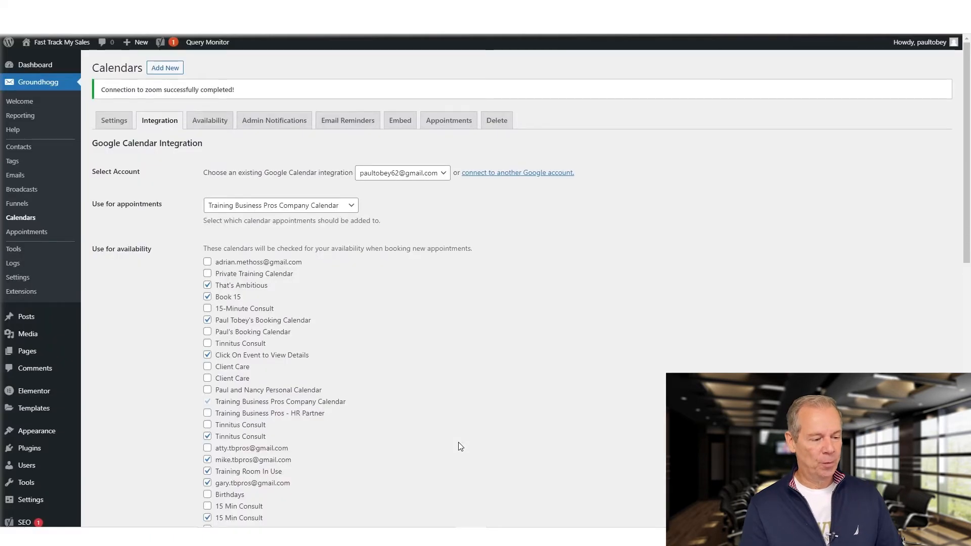
scroll(458, 443, down, 2)
scroll(459, 423, down, 10)
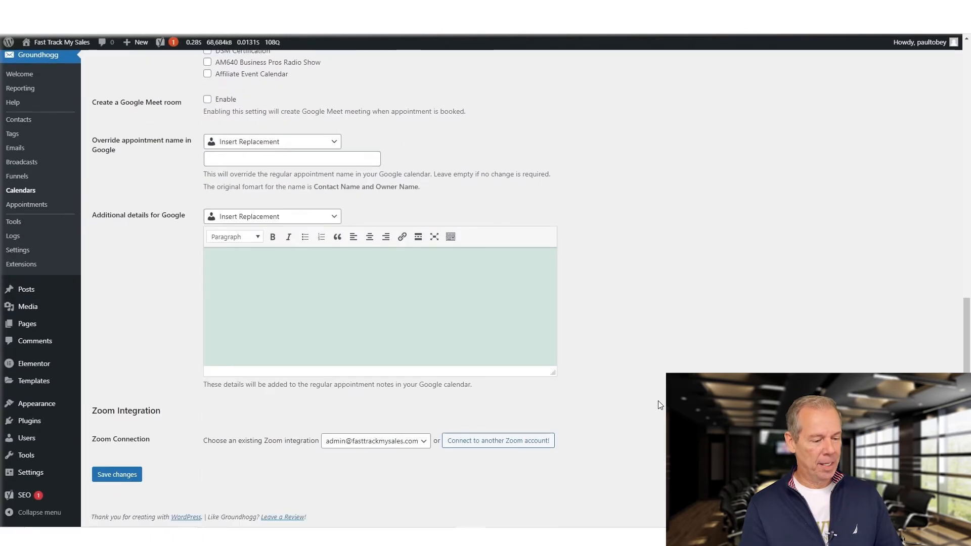
click(420, 445)
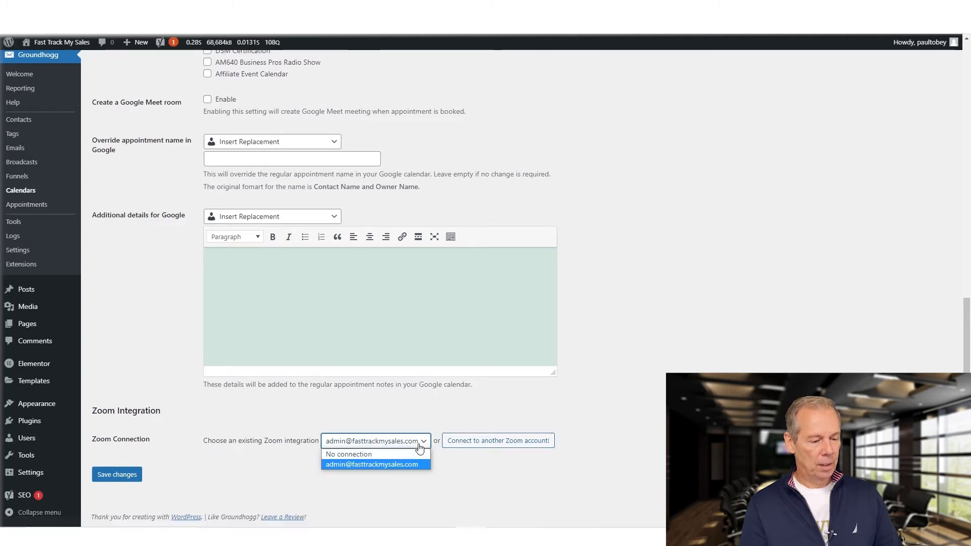
Step: Repeat the Zoom account connection for the calendar and close the Zoom Cloud Meetings sign-in window
click(462, 444)
click(463, 444)
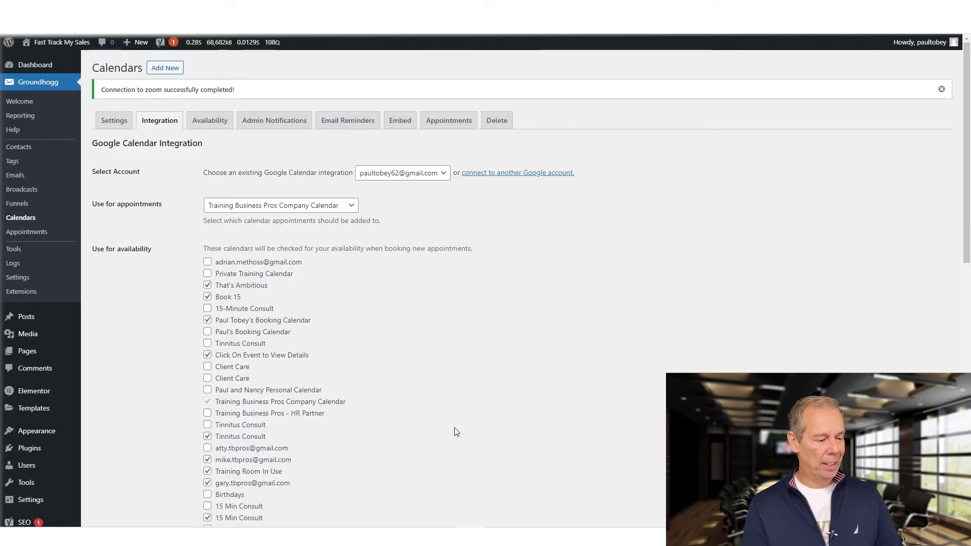
scroll(489, 398, down, 5)
scroll(489, 397, up, 2)
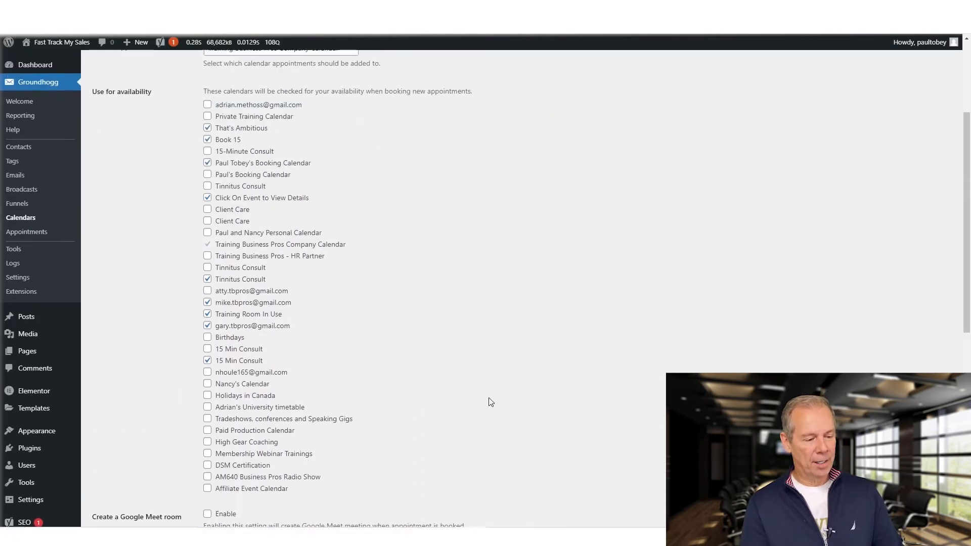
scroll(489, 398, down, 4)
scroll(591, 403, down, 3)
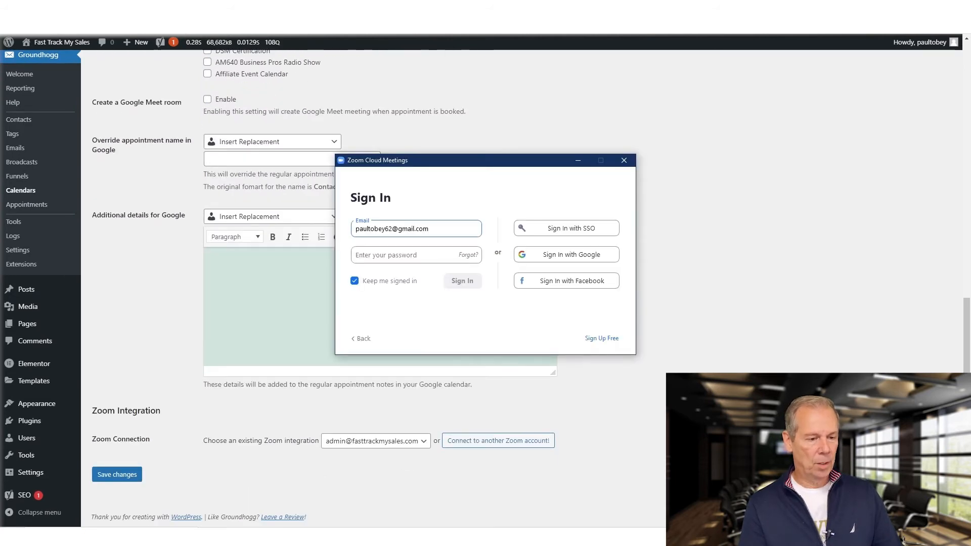
click(624, 161)
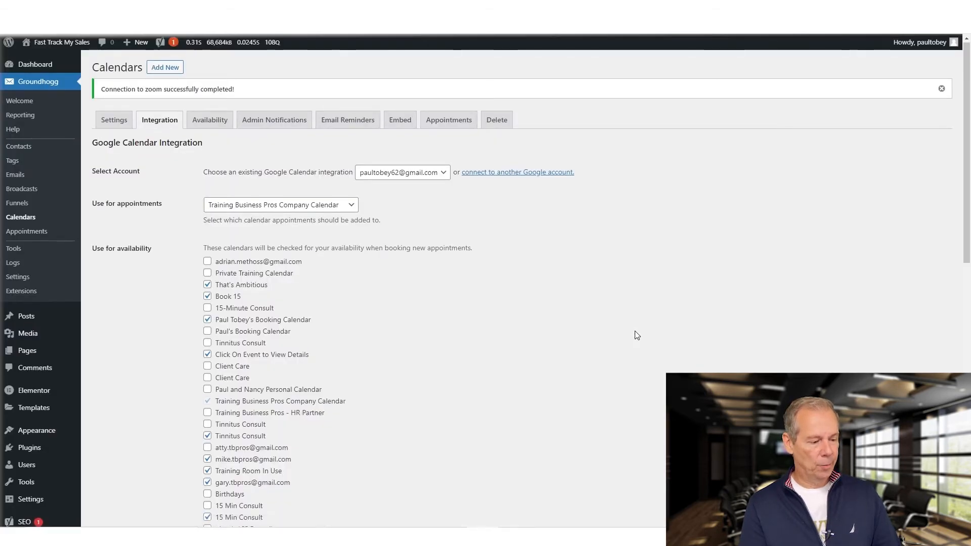
Step: Save the 1 Hour calendar's integration changes with the existing Zoom connection selected
scroll(636, 335, down, 15)
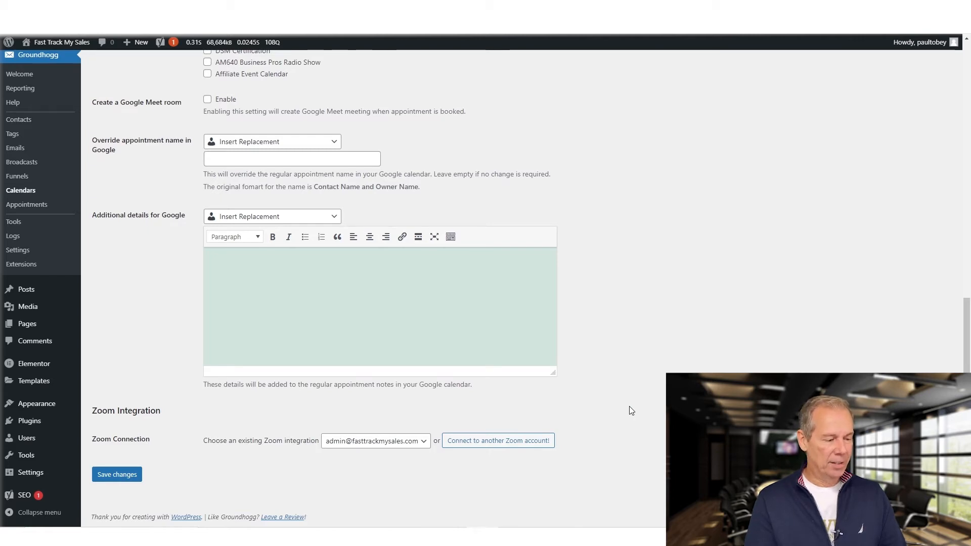
click(129, 474)
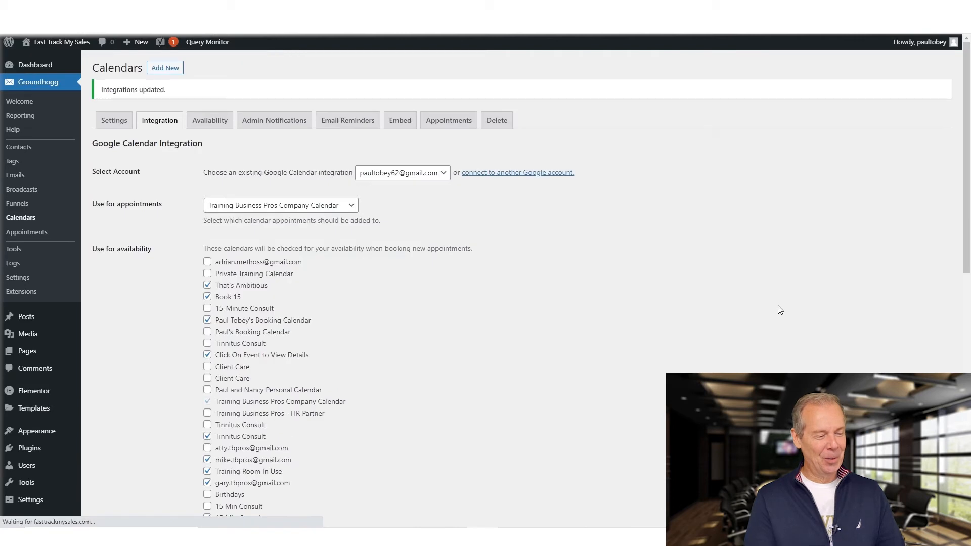
scroll(784, 310, down, 2)
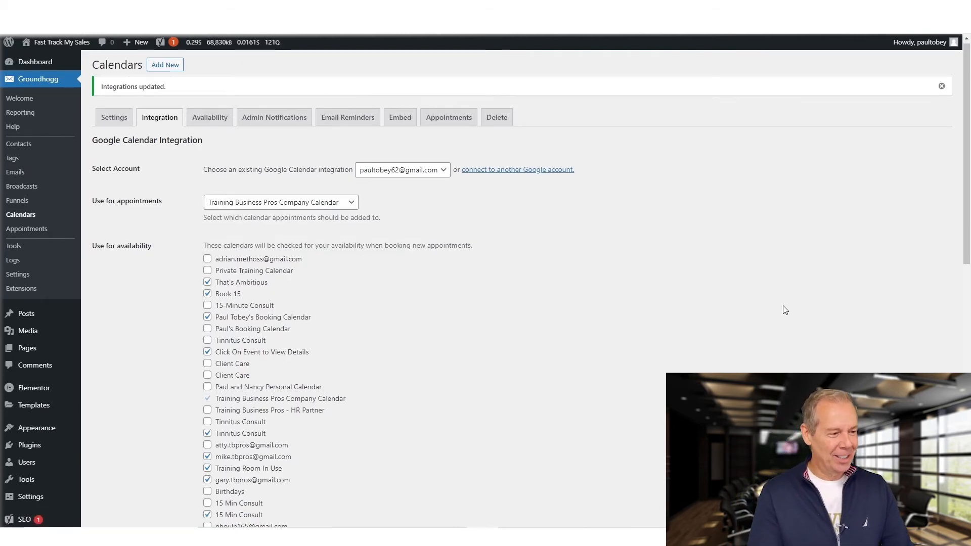
scroll(784, 310, up, 2)
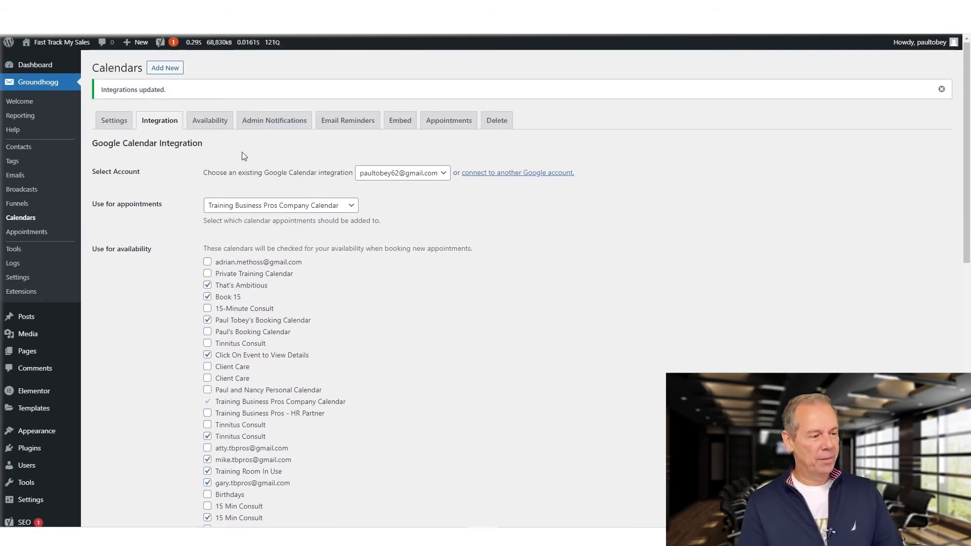
Step: In the calendar's availability, set Monday's end time to 01:00 PM and Tuesday's end time to 05:30 PM
click(210, 120)
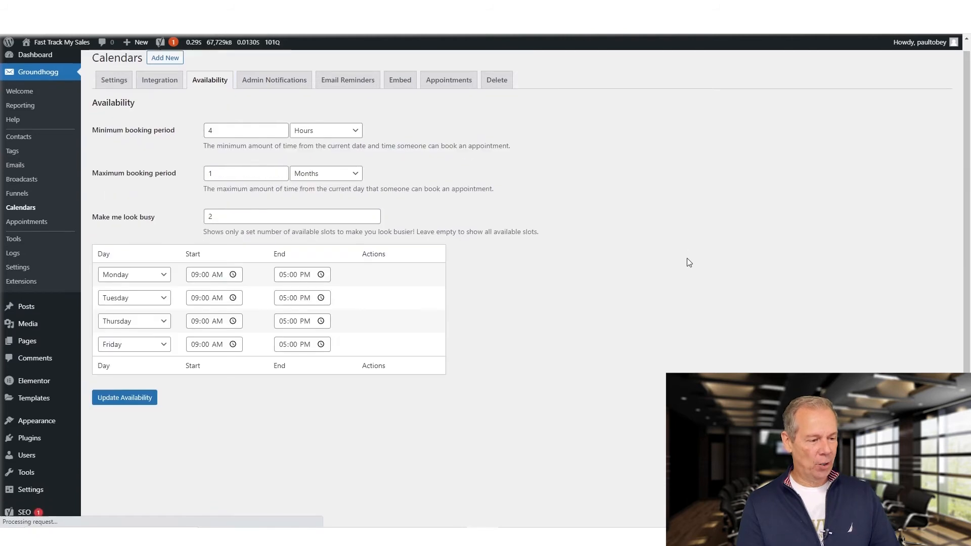
scroll(687, 258, down, 1)
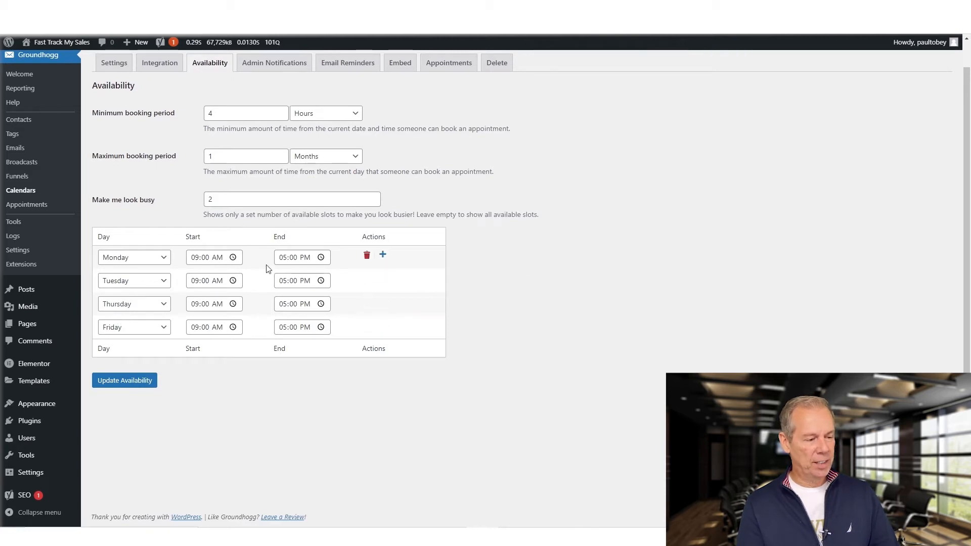
click(284, 262)
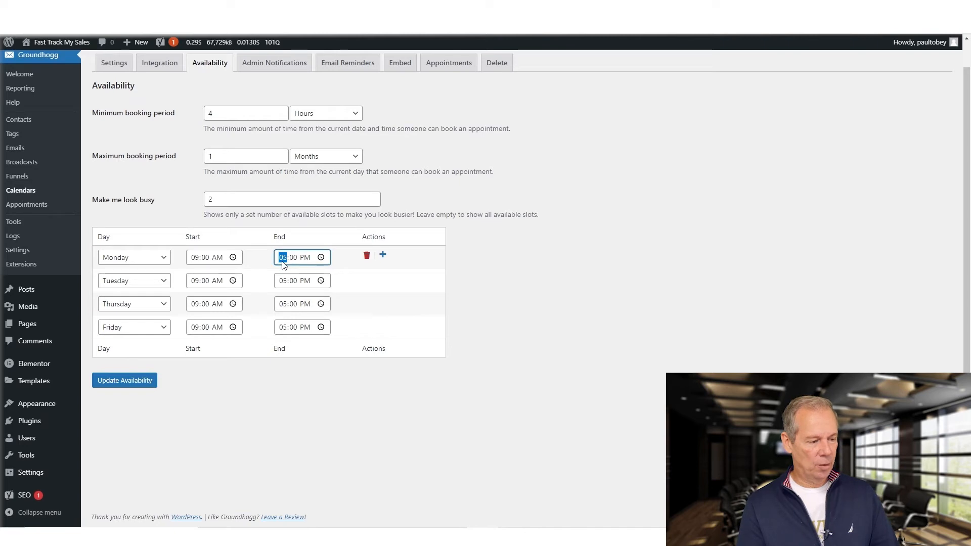
click(294, 285)
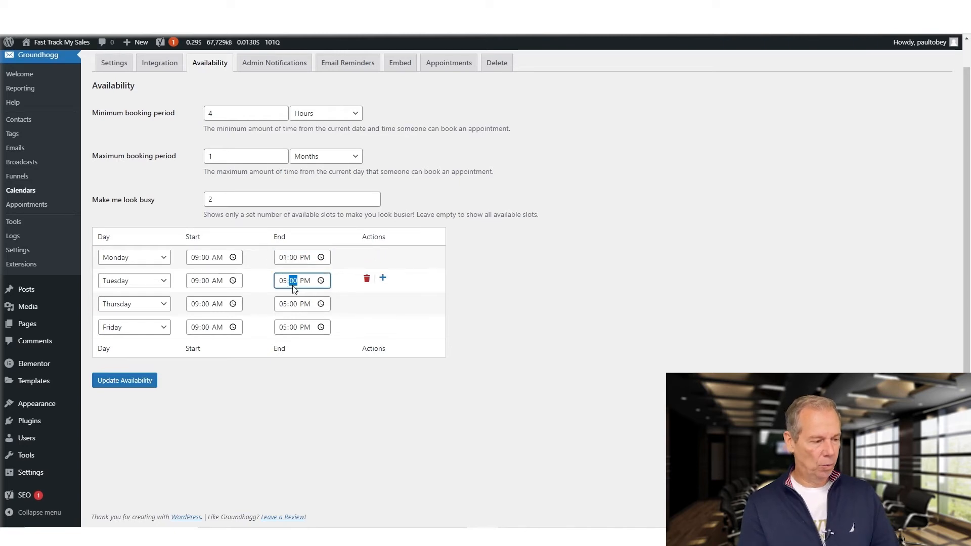
text(30)
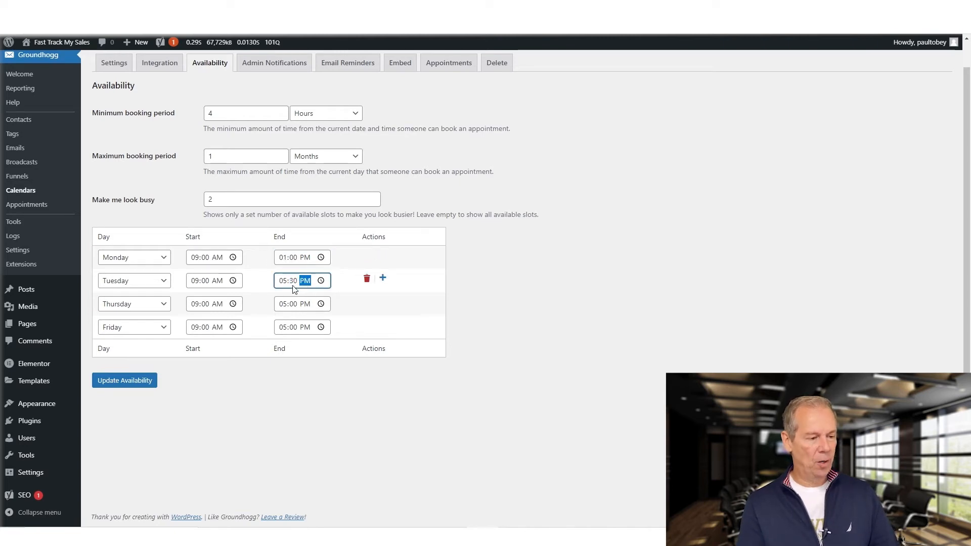
click(490, 339)
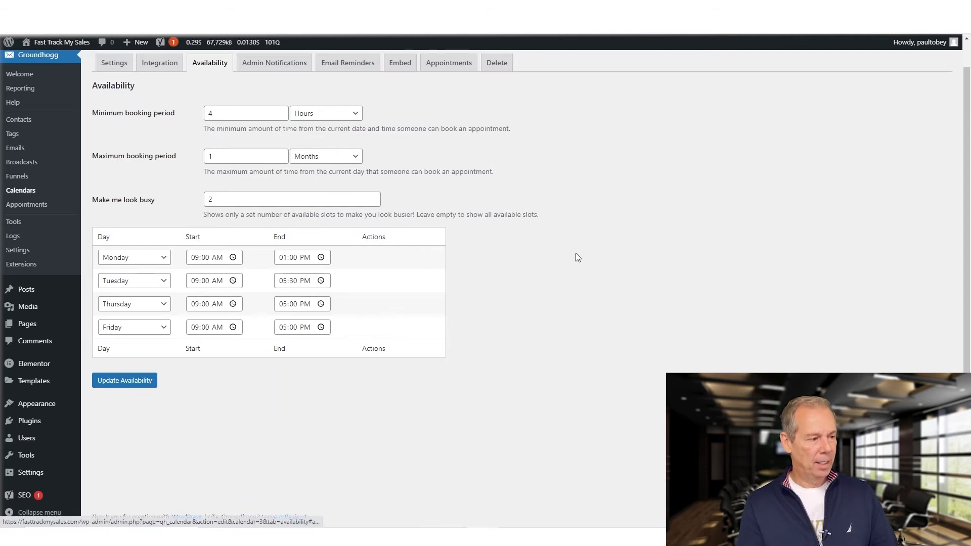
Step: Set the calendar's minimum booking period to 1 day
scroll(577, 258, up, 1)
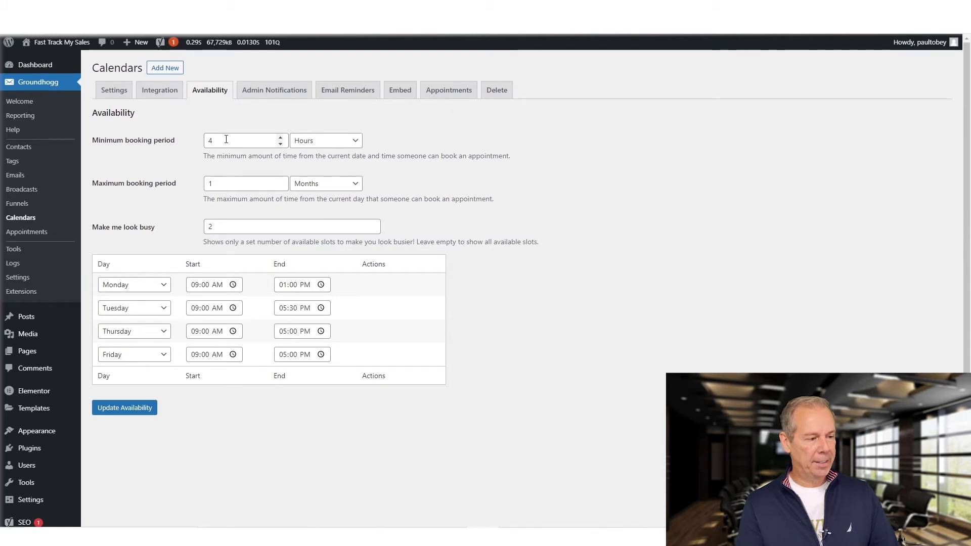
click(308, 141)
click(308, 171)
click(177, 142)
click(641, 213)
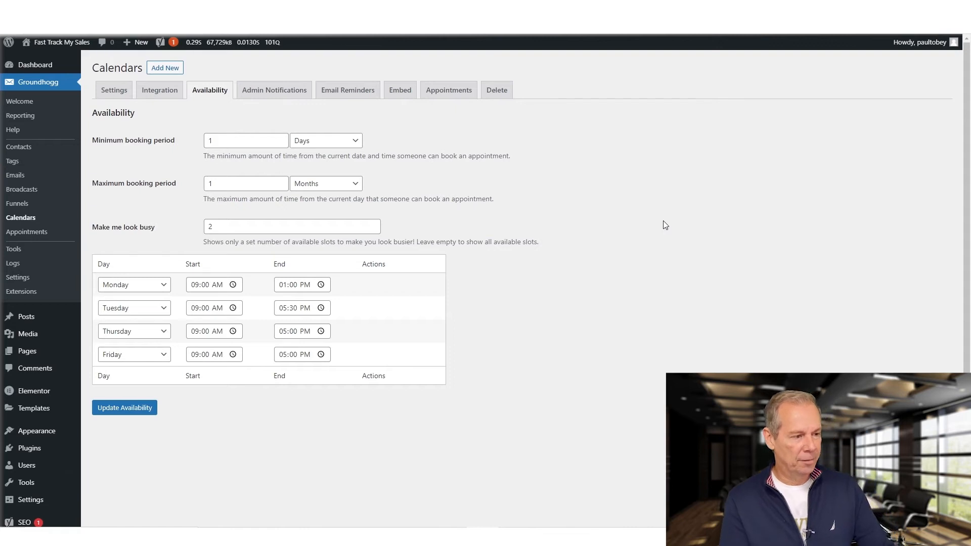
Step: Review the calendar's admin notification settings, including the recipients, subject and notification content
click(299, 92)
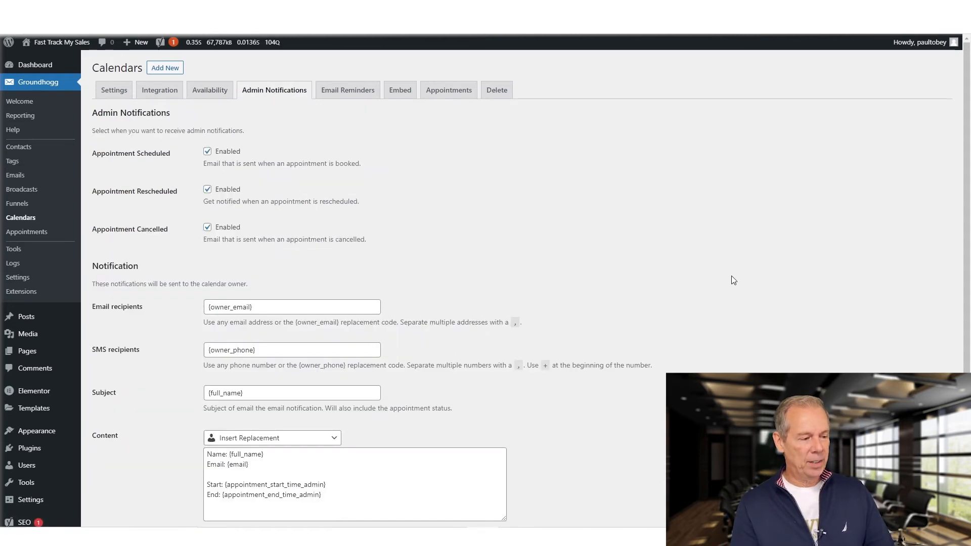
scroll(731, 275, down, 2)
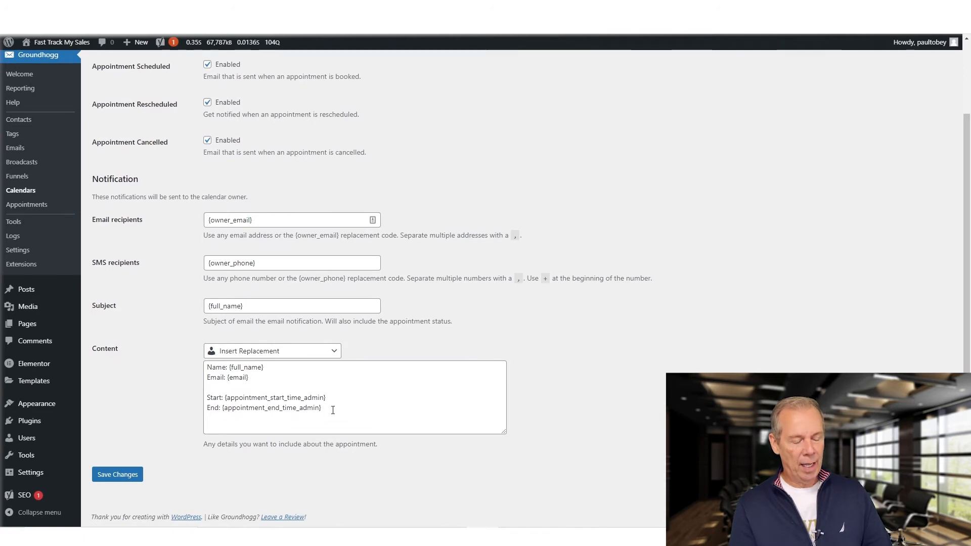
drag(327, 411, 152, 369)
click(644, 275)
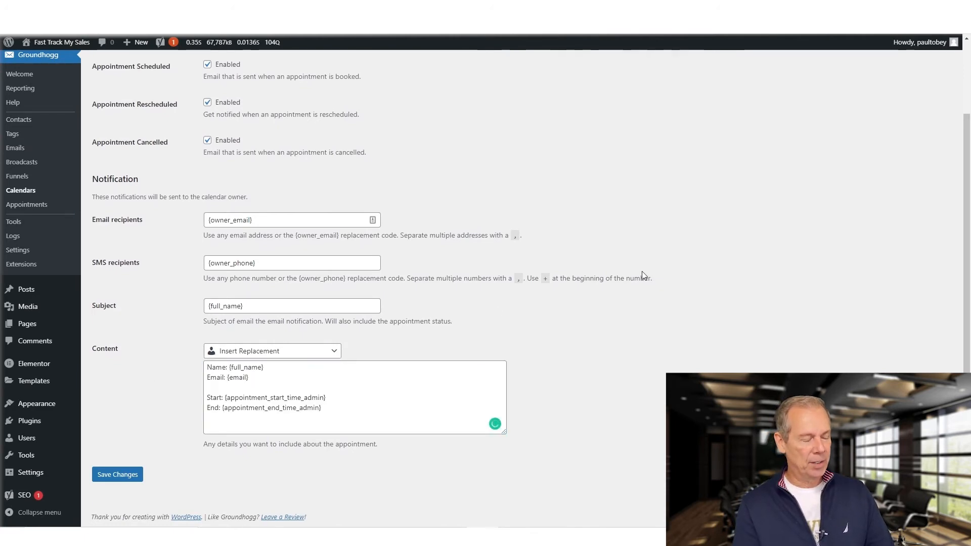
scroll(645, 275, up, 2)
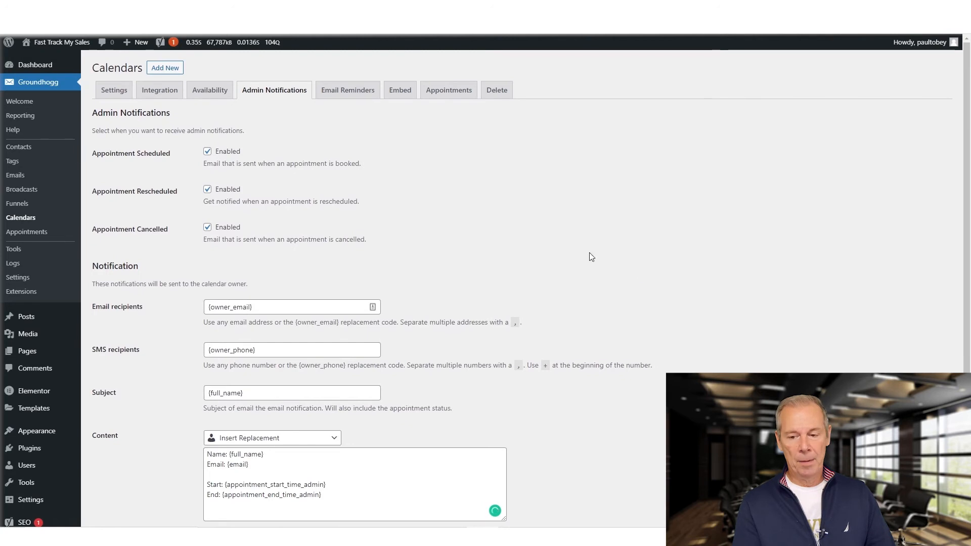
Step: Open the Appointment Scheduled (1 Hour) email from the email reminders and examine its logo and body text
click(346, 94)
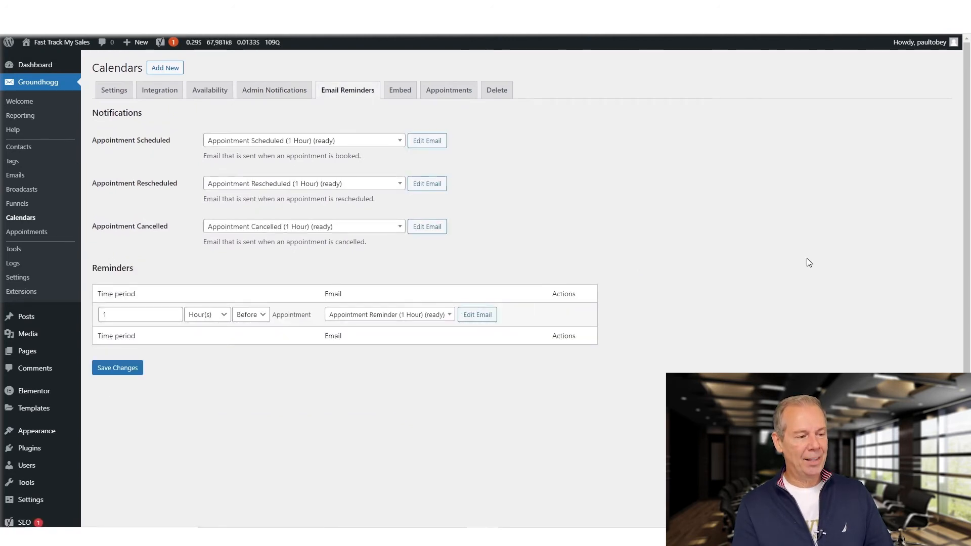
click(427, 141)
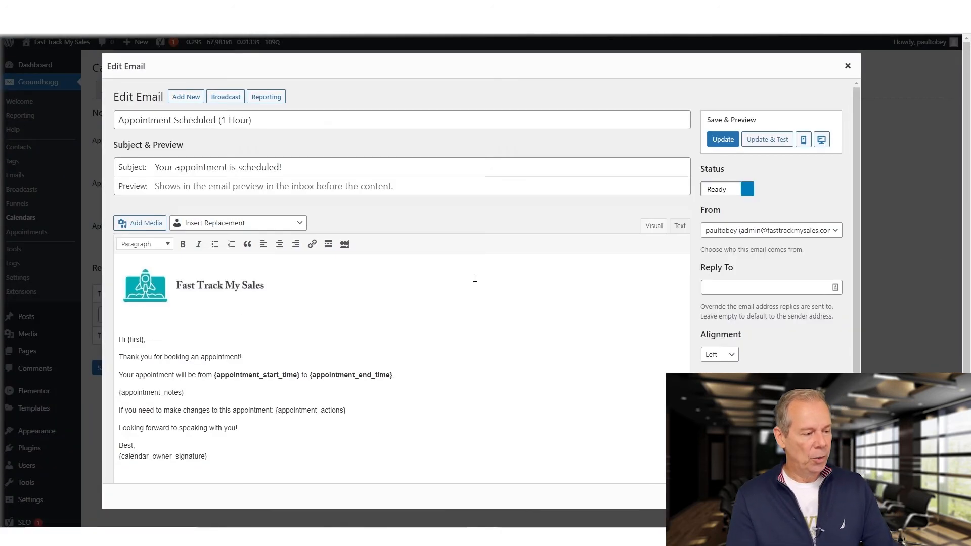
scroll(476, 289, down, 2)
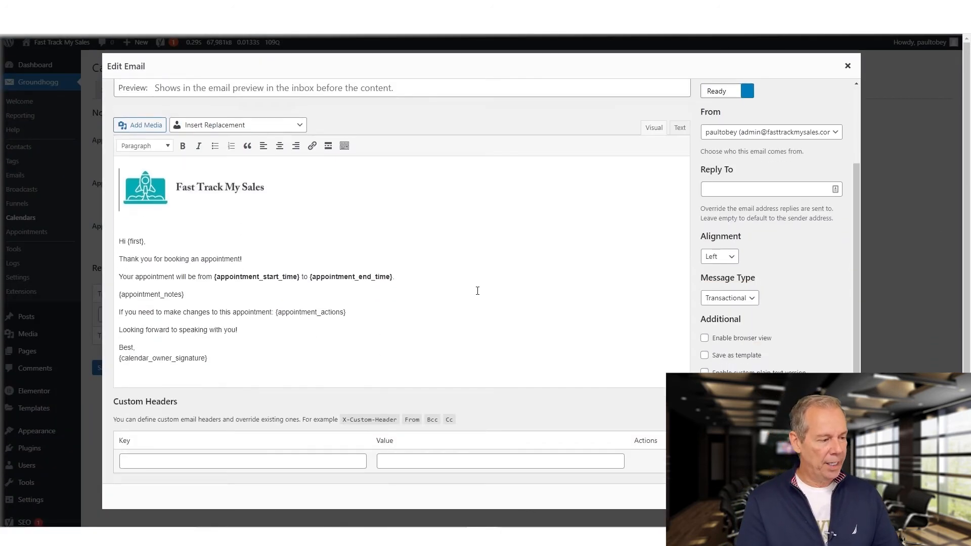
click(248, 180)
click(323, 344)
mouse_move(225, 364)
mouse_down()
mouse_move(124, 268)
mouse_move(123, 255)
mouse_up()
click(244, 312)
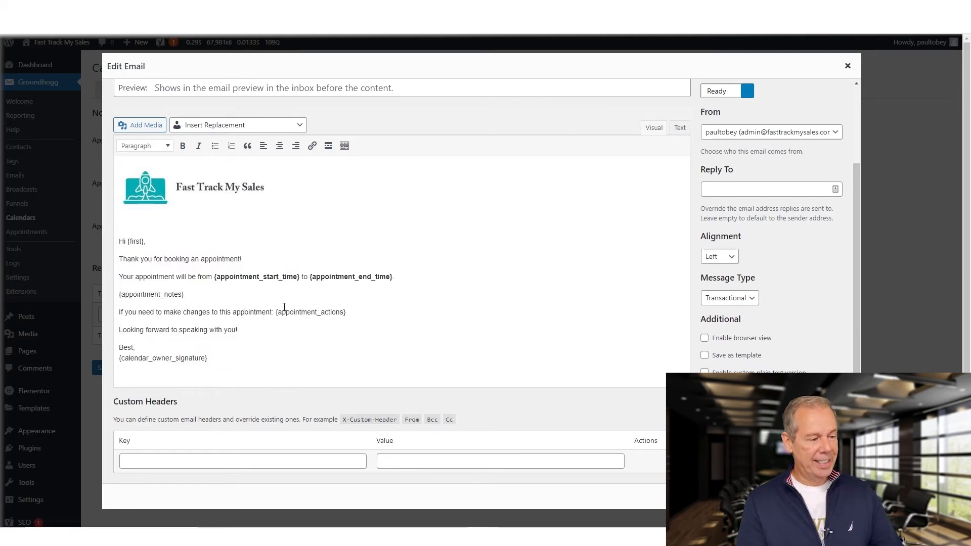
Step: Reword the email's thank-you line to "Thank you for booking an appointment, we appreciate."
click(257, 260)
key(BackSpace)
text(, we appreciate.)
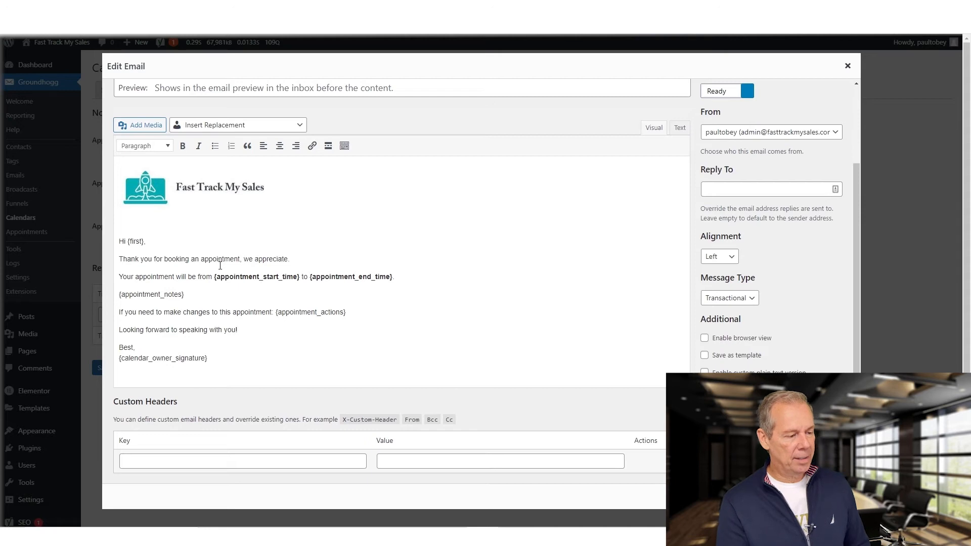
Step: Examine the email's appointment time, notes and actions replacement codes, and close the email editor without updating
drag(214, 277, 410, 279)
click(310, 278)
click(411, 280)
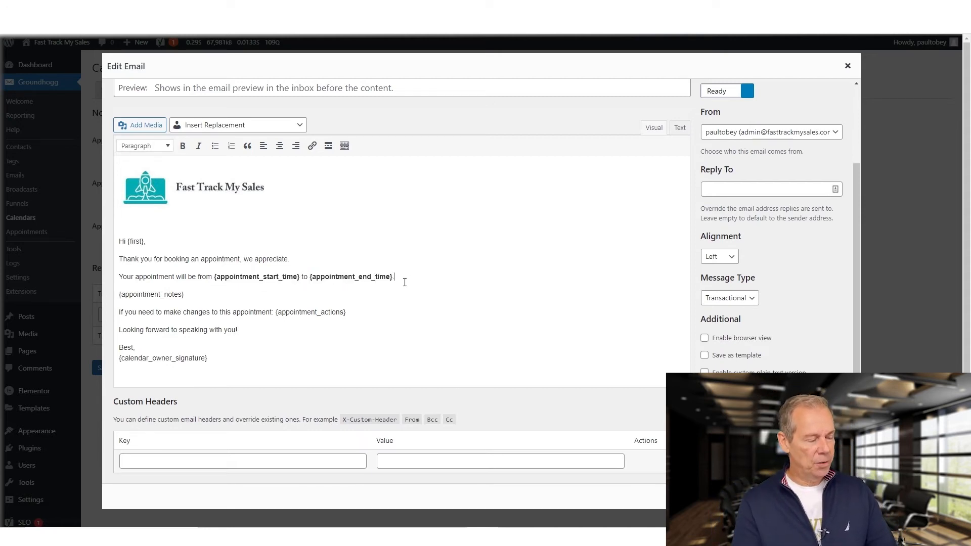
drag(184, 295, 128, 292)
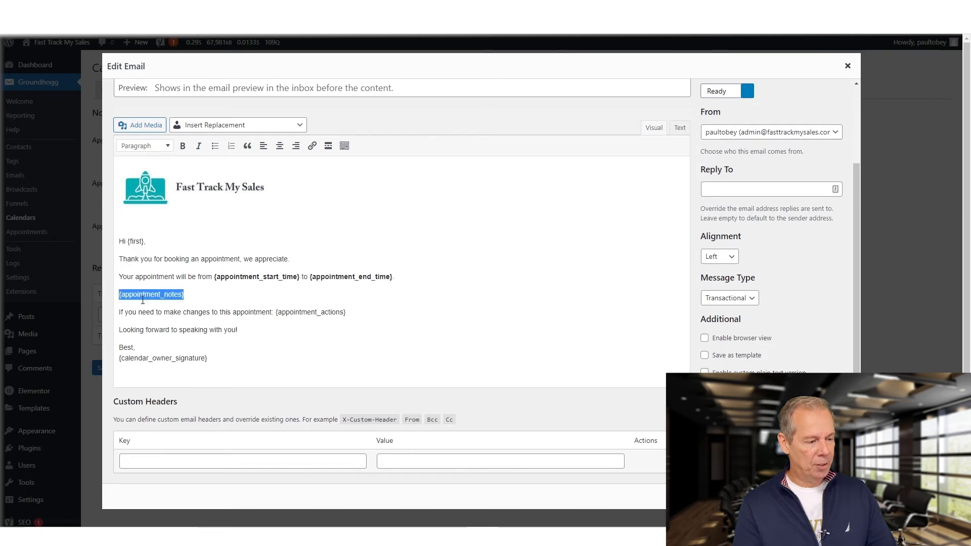
drag(277, 316, 409, 316)
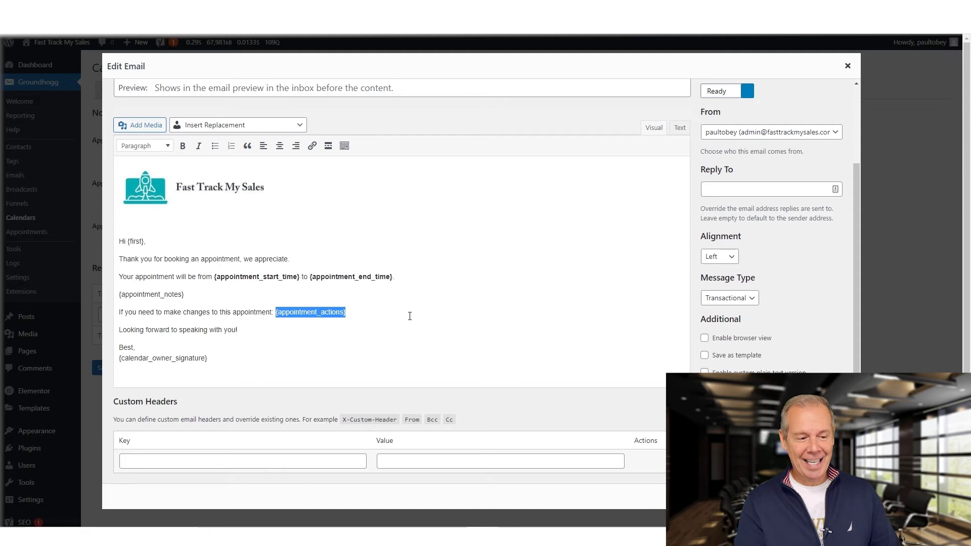
click(427, 311)
scroll(537, 208, up, 3)
click(847, 66)
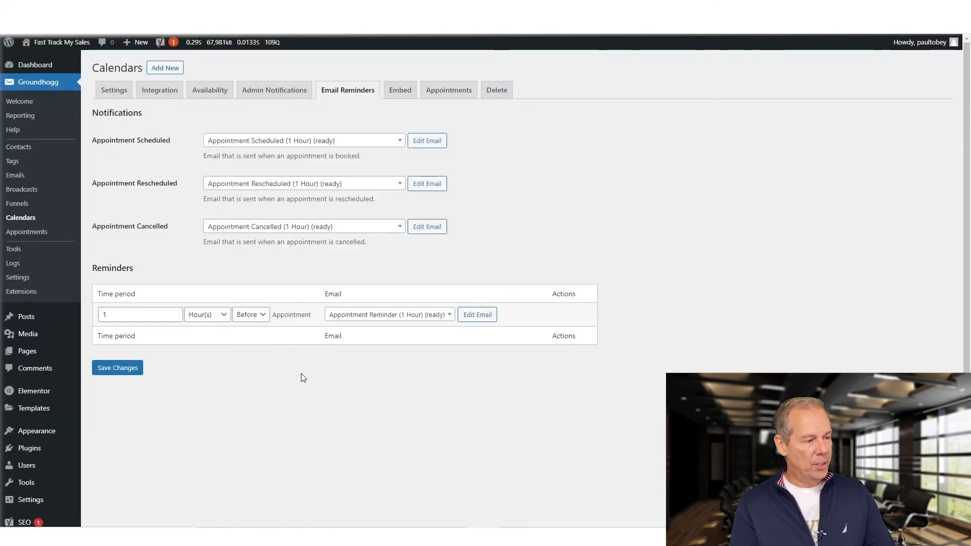
Step: Review the scheduled, rescheduled and cancelled appointment notifications in the calendar's email reminders
double_click(142, 140)
double_click(165, 182)
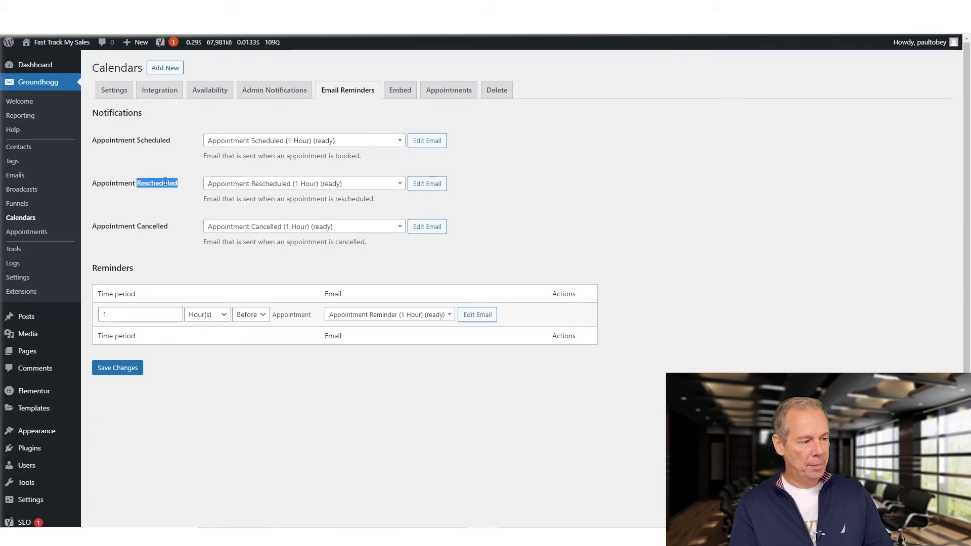
double_click(164, 227)
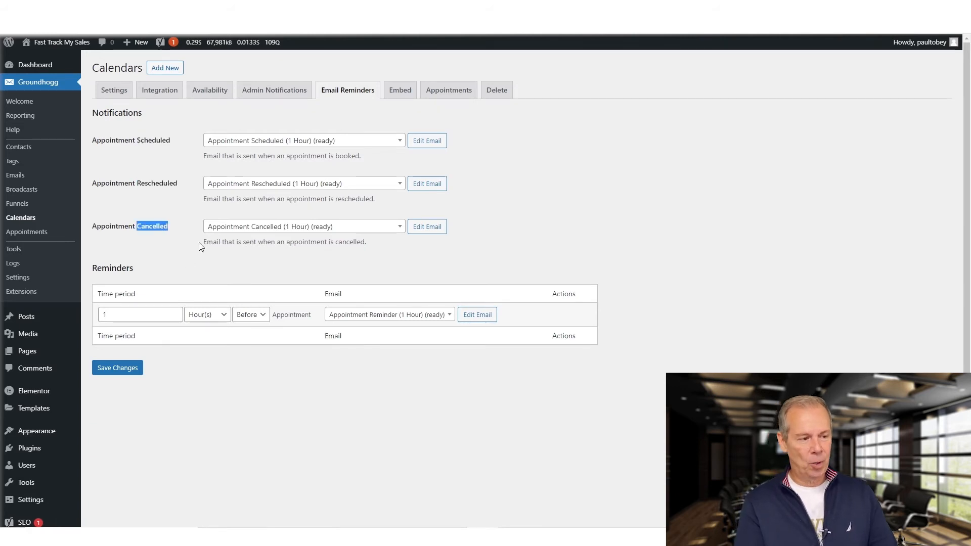
click(589, 245)
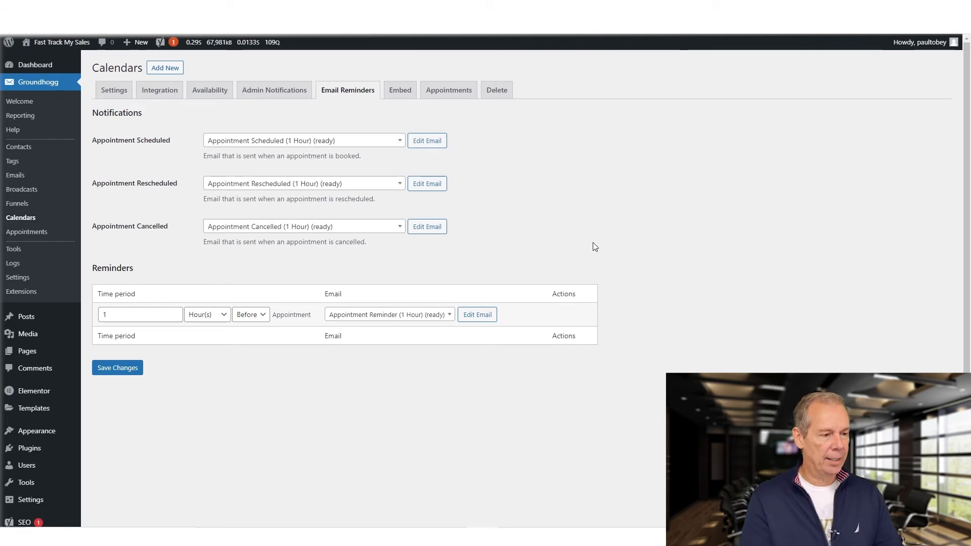
Step: Copy the 1 Hour calendar's shortcode from its embed settings
click(403, 95)
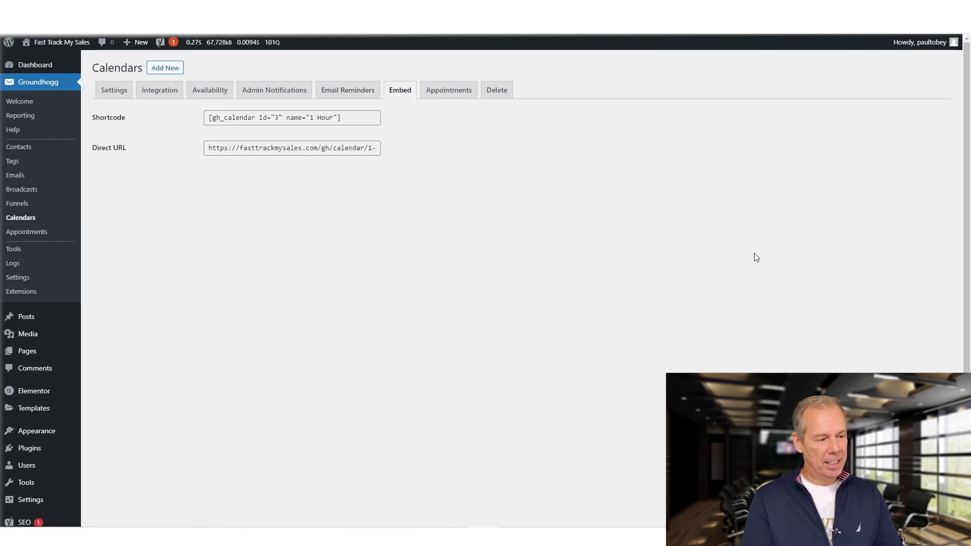
click(329, 117)
key(ctrl+c)
right_click(318, 119)
click(337, 130)
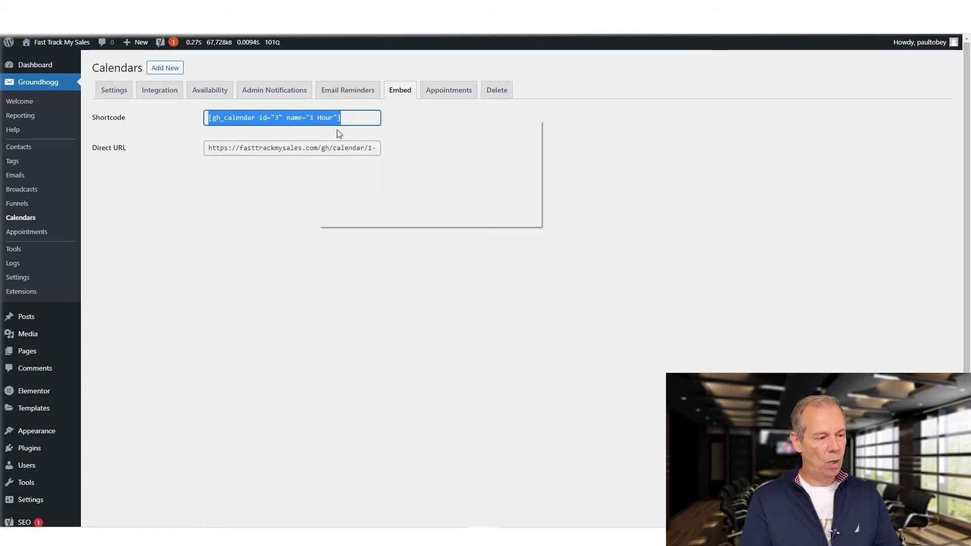
click(358, 220)
Step: Open the calendar's direct URL to view the public booking page, and close that page again
click(326, 150)
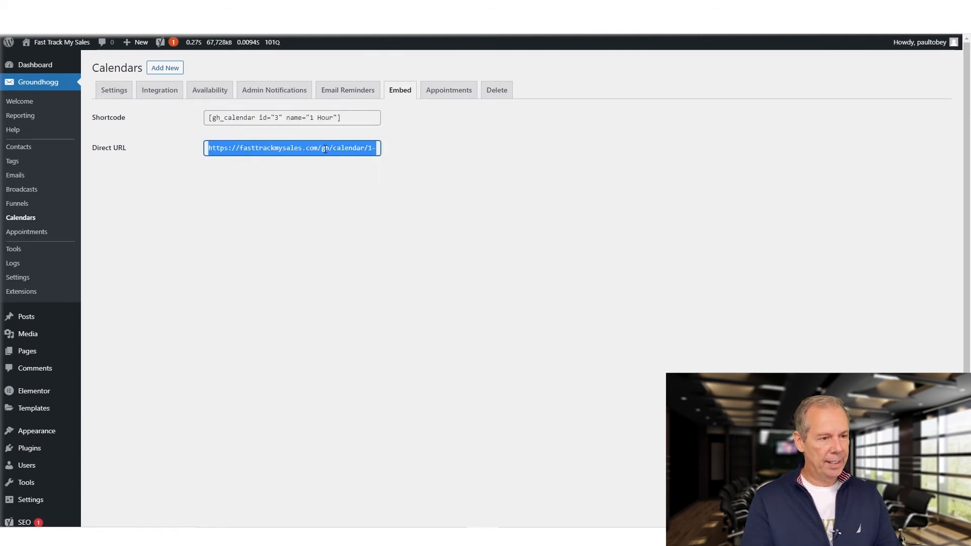
right_click(326, 150)
click(371, 170)
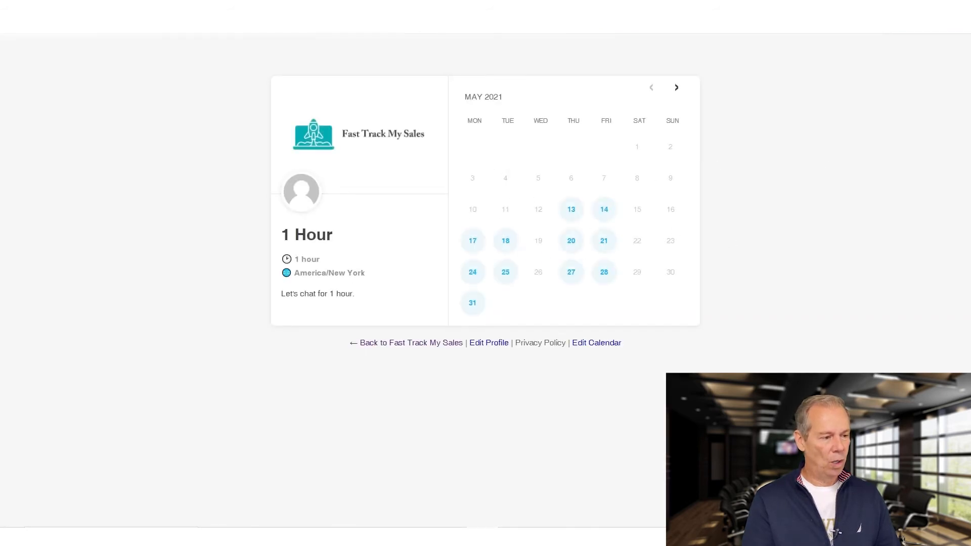
key(ctrl+w)
Step: Select the calendar's shortcode and open the existing Book 1-Hour page for editing with Elementor
click(311, 115)
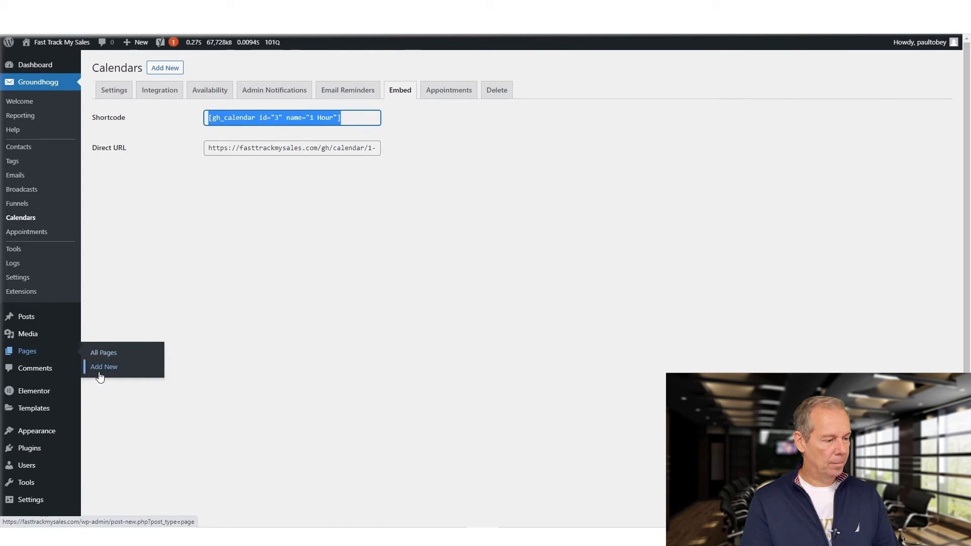
click(102, 354)
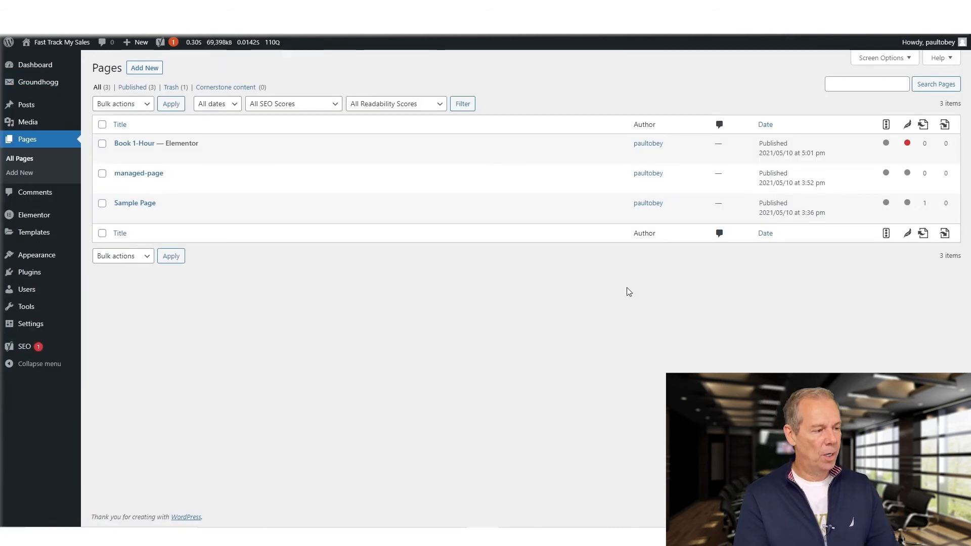
mouse_move(129, 150)
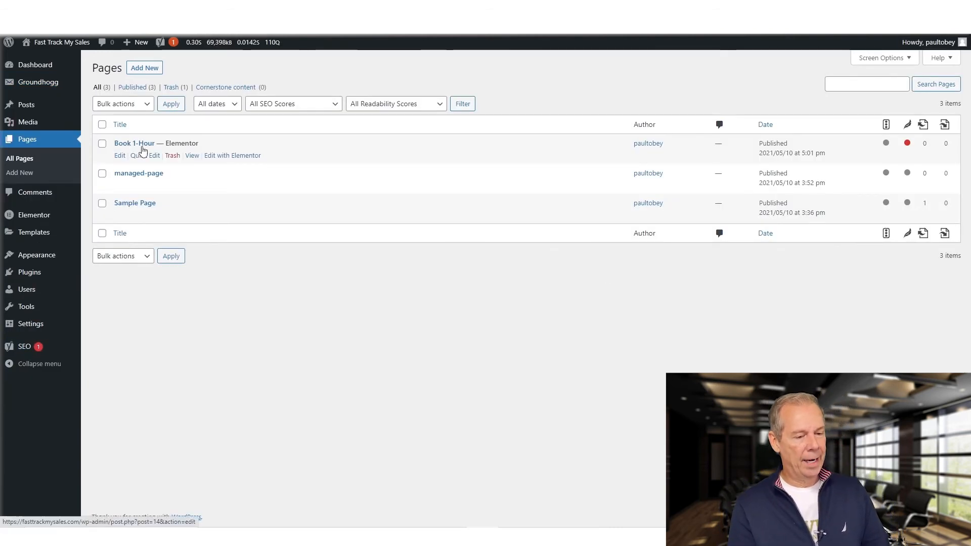
click(232, 156)
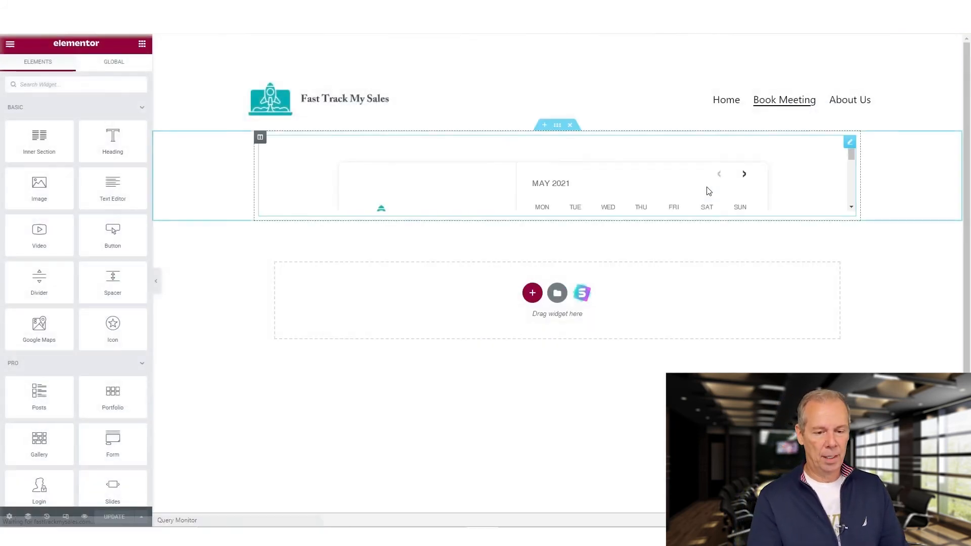
Step: Delete the page's existing Shortcode widget and place a new Shortcode widget in the empty section
right_click(850, 145)
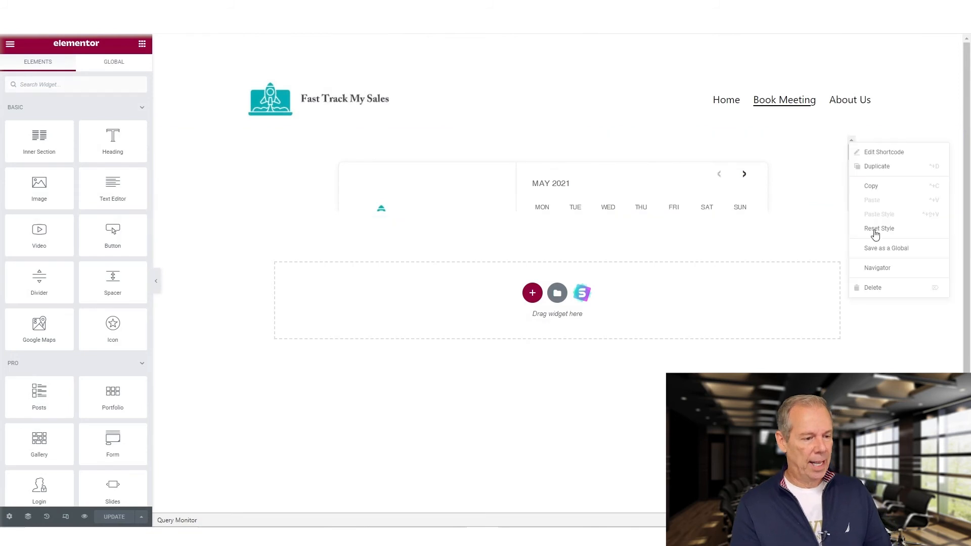
click(874, 286)
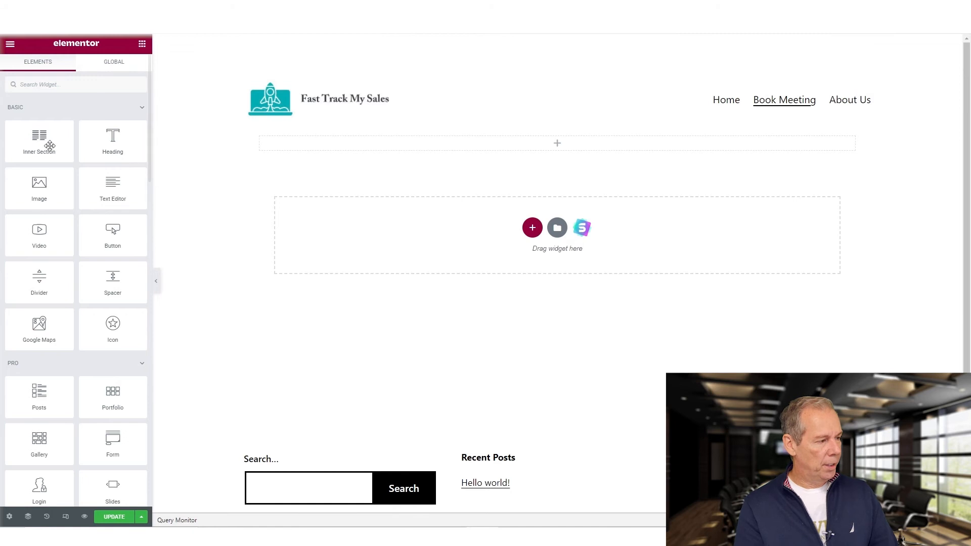
text(shor)
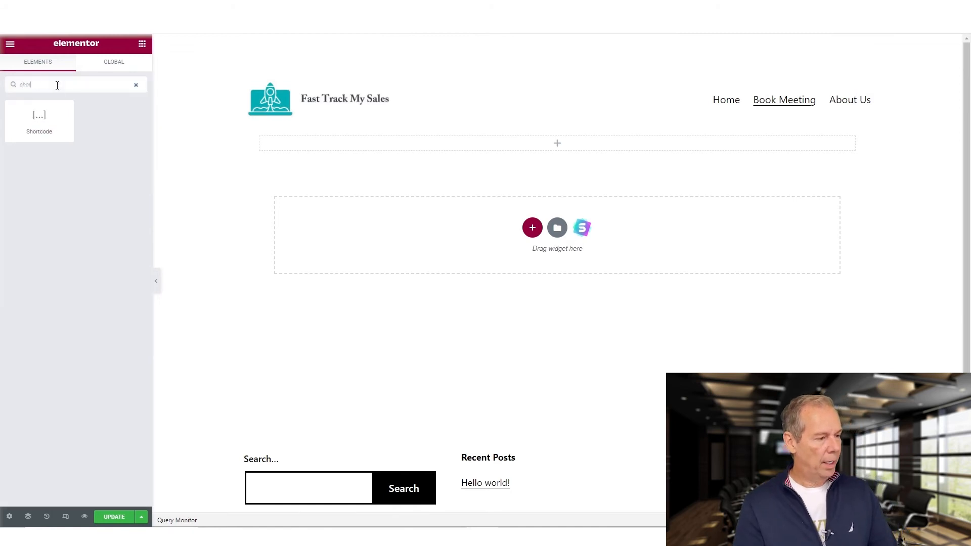
drag(49, 116, 557, 147)
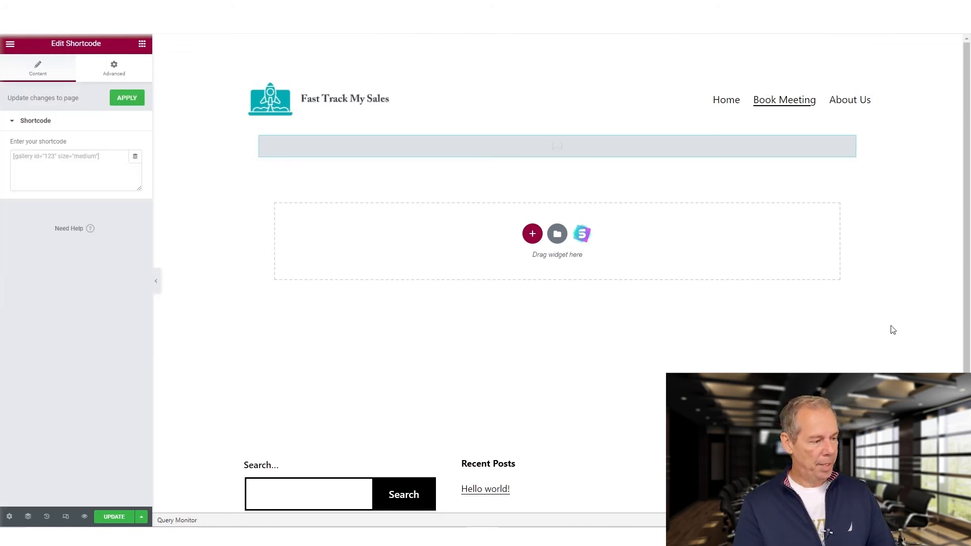
Step: Paste [gh_calendar id="3" name="1 Hour"] into the new Shortcode widget and update the page
click(85, 171)
key(ctrl+v)
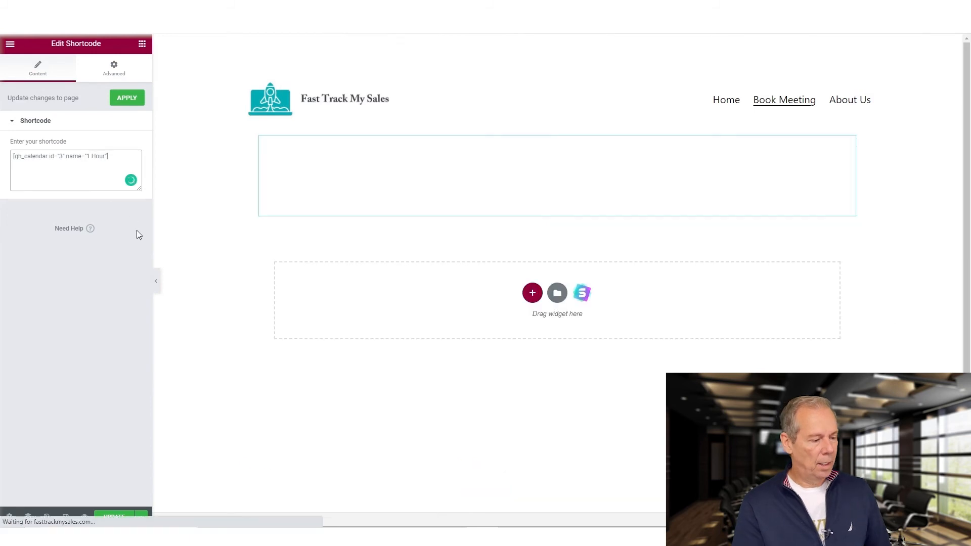
click(123, 518)
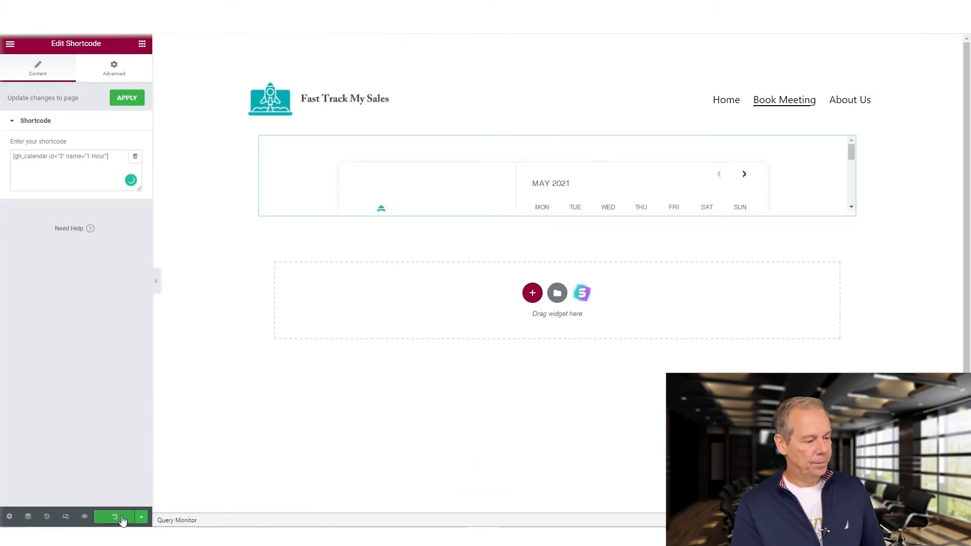
Step: View the published booking page and show the available time slots for May 13, 2021
click(4, 48)
click(45, 251)
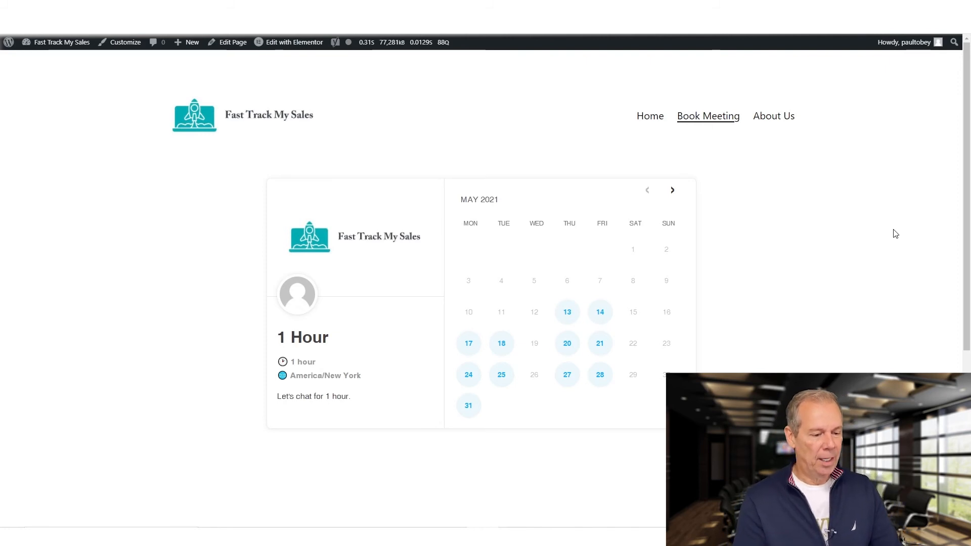
click(566, 311)
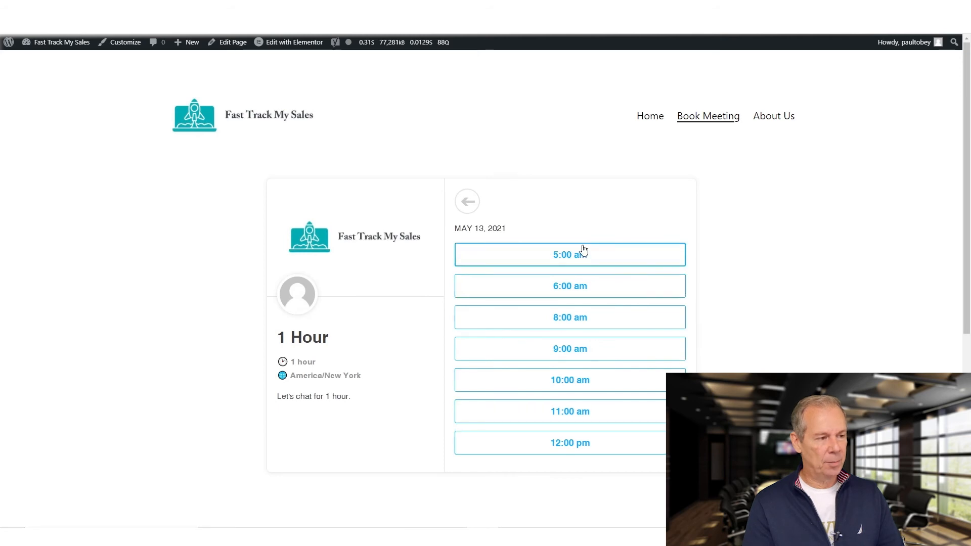
Step: Return to the 1 Hour calendar's WordPress settings and open its availability
click(344, 7)
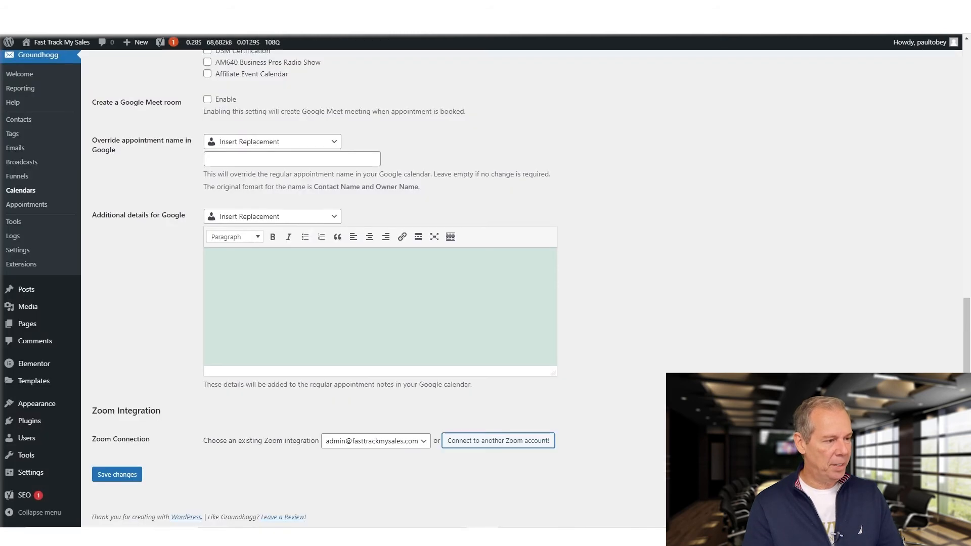
scroll(353, 152, up, 10)
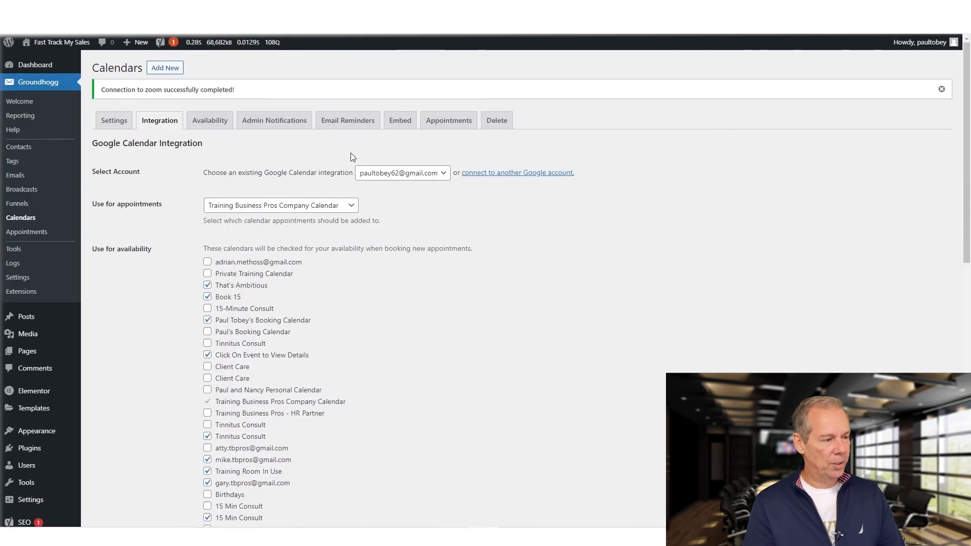
click(211, 121)
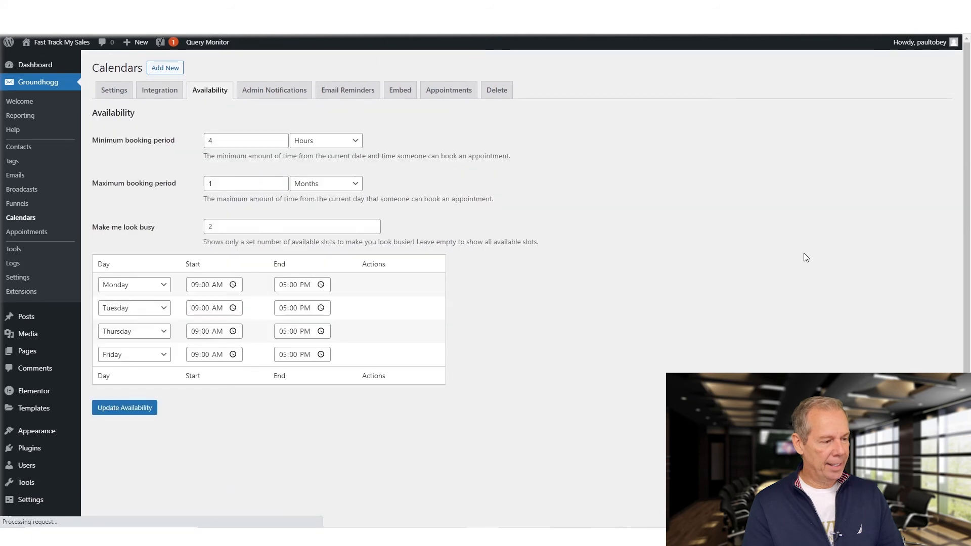
Step: Set the 1 Hour calendar's Make me look busy value to 2 and update the availability
click(240, 227)
text(2)
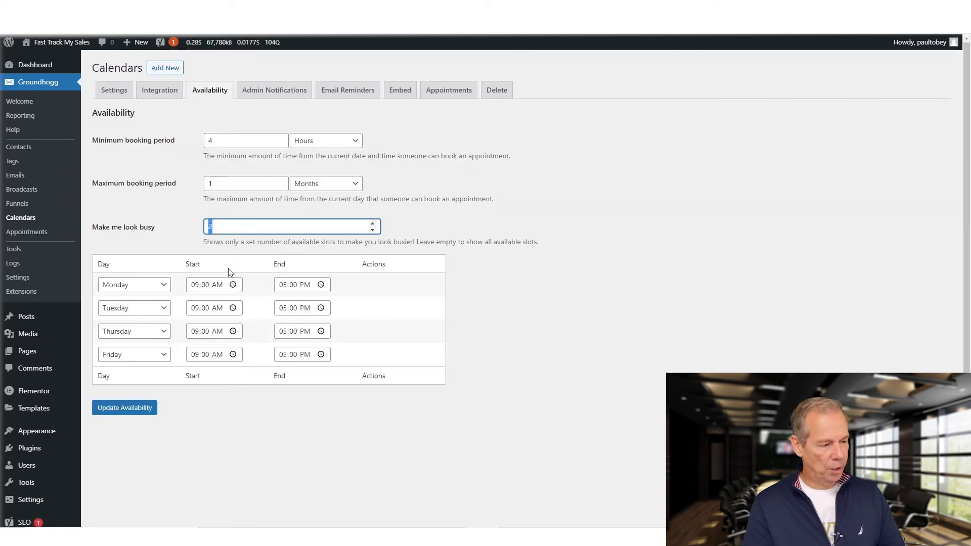
click(124, 408)
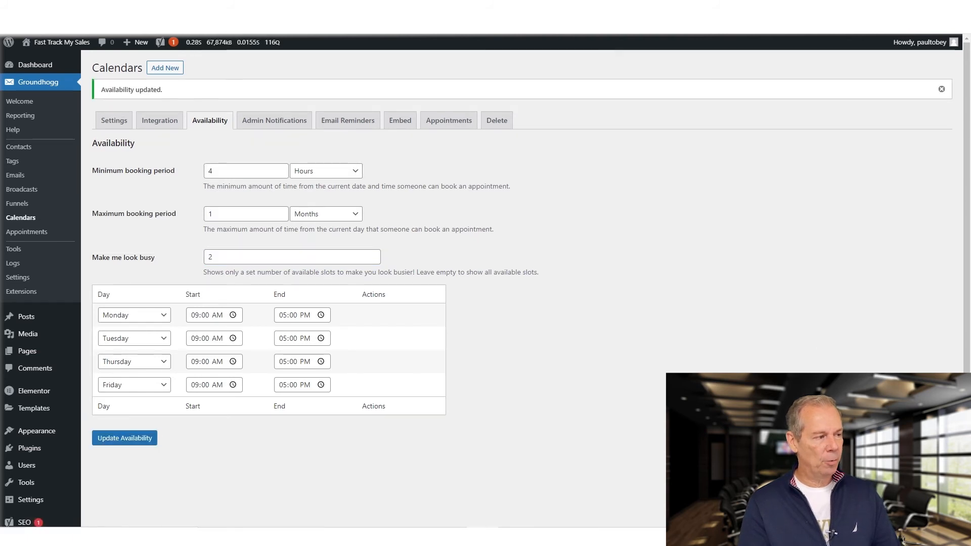
Step: Reload the published booking page and show the available time slots for May 13, 2021
click(470, 7)
key(F5)
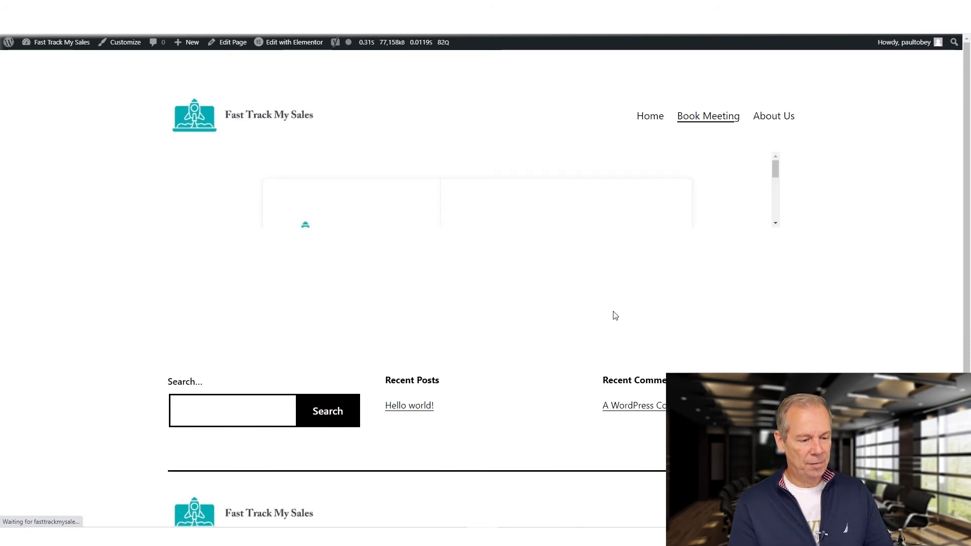
click(570, 314)
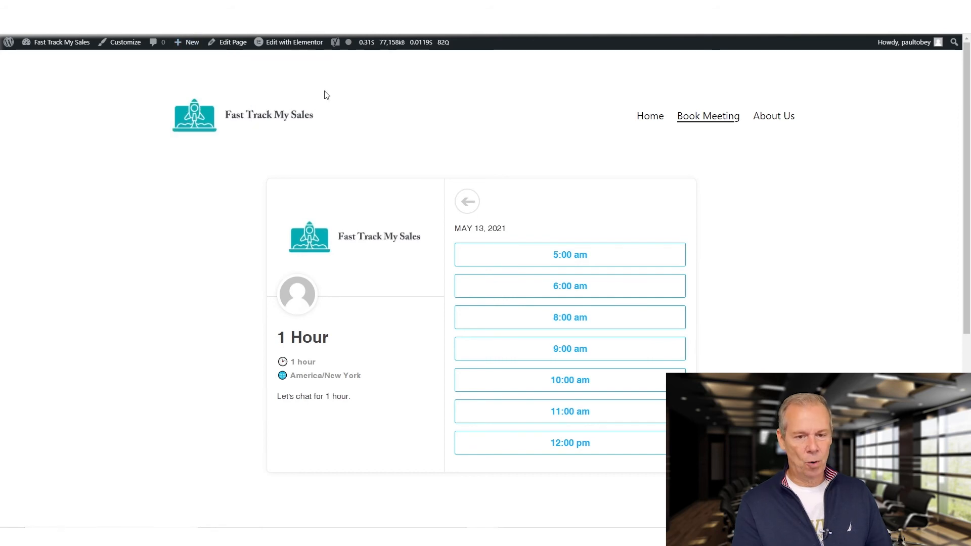
click(963, 9)
click(926, 47)
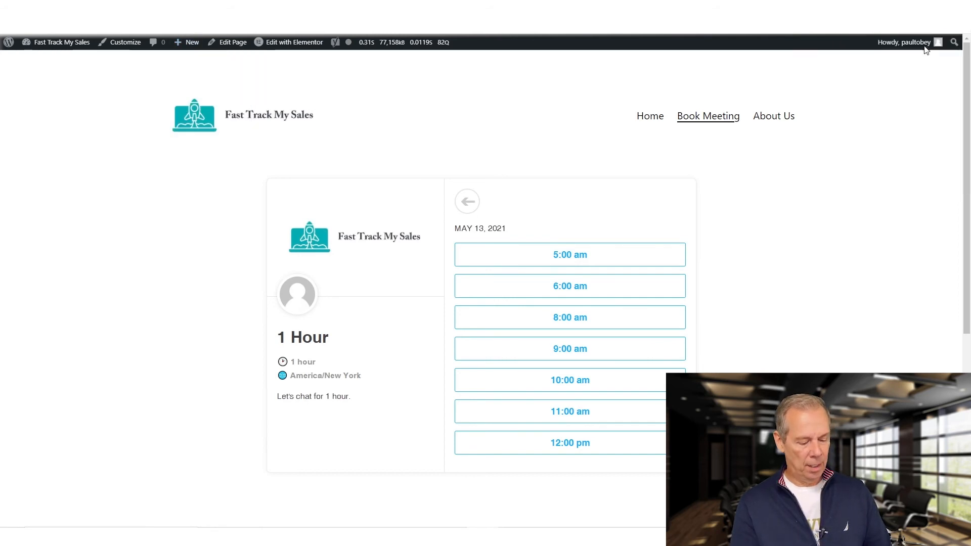
text(https://fasttrackmysales.com/book-1-hour/)
key(Return)
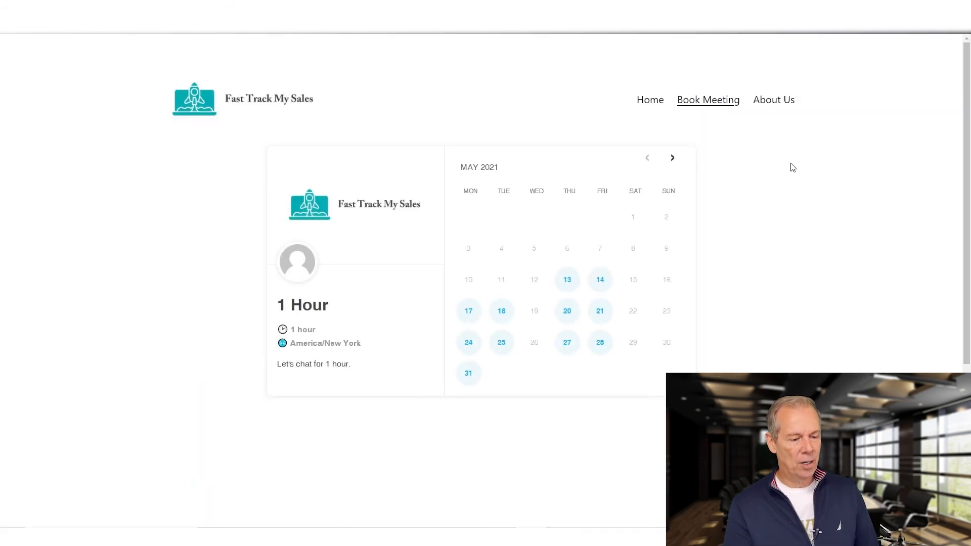
click(566, 279)
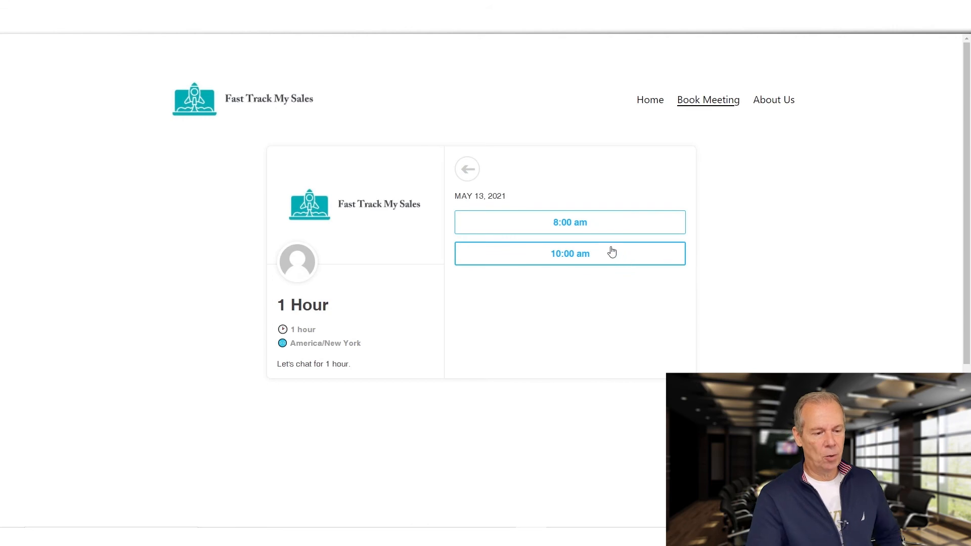
Step: Select the 8:00 am slot, add the note "this is a test appt." to the booking details, and book the appointment
click(605, 230)
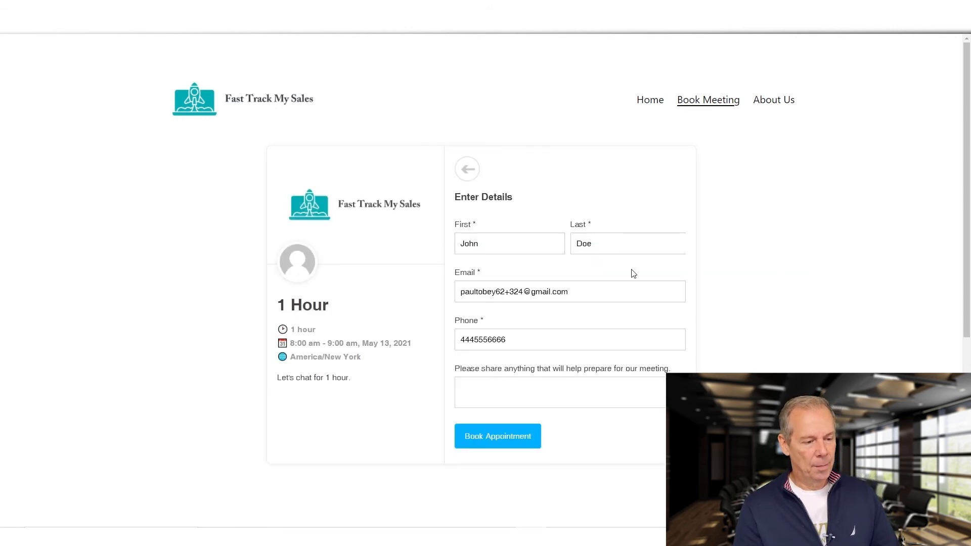
drag(574, 292, 381, 310)
click(549, 339)
click(522, 403)
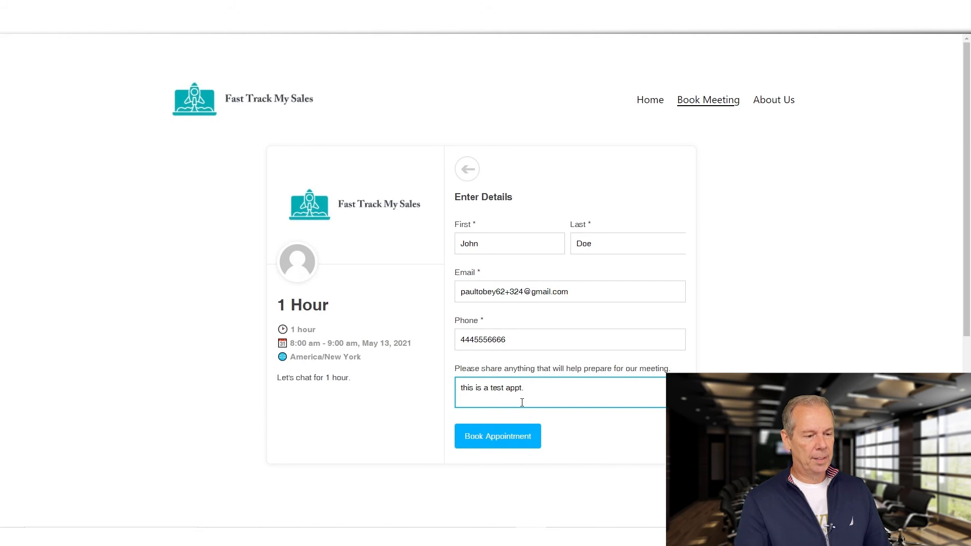
click(519, 437)
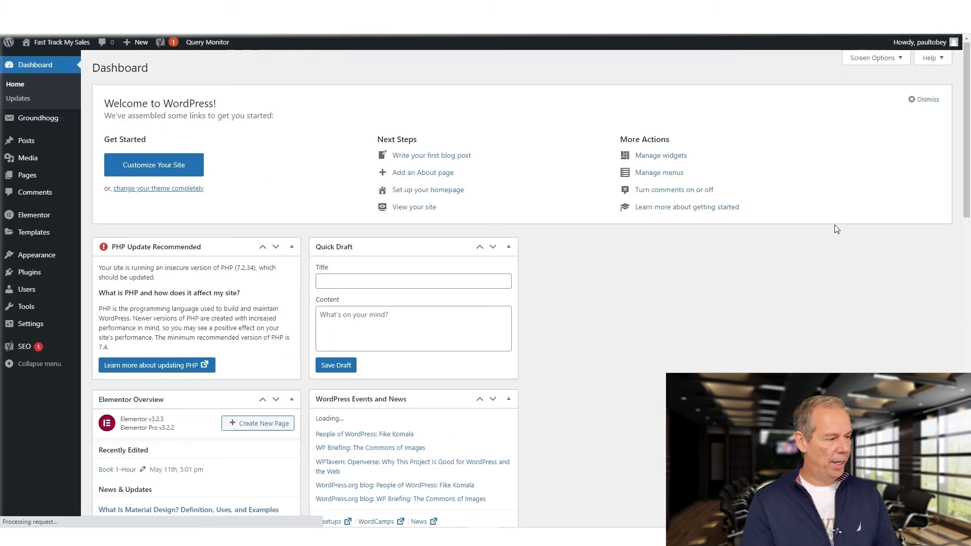
Step: Open Groundhogg's appointments in the WordPress admin and view them by month, by week and as a list
mouse_move(37, 123)
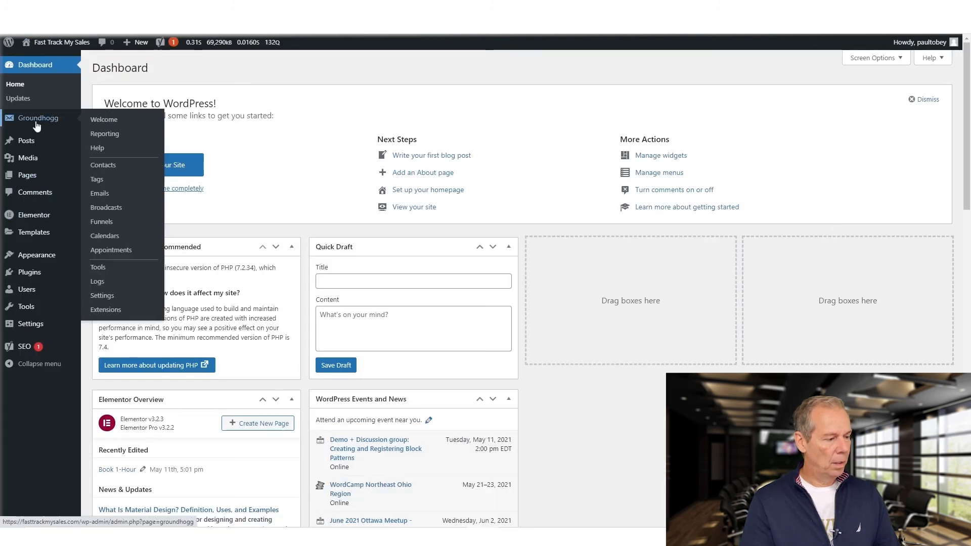
click(103, 240)
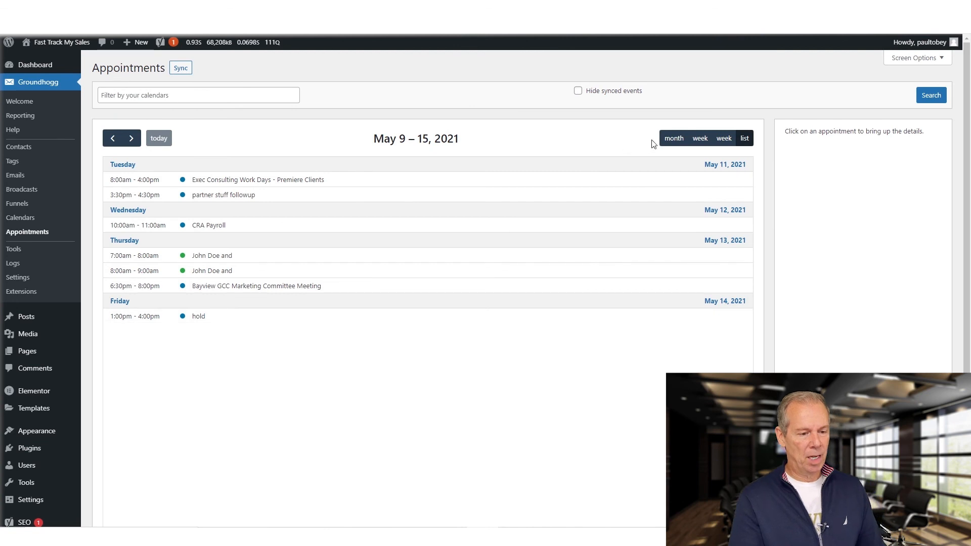
click(673, 138)
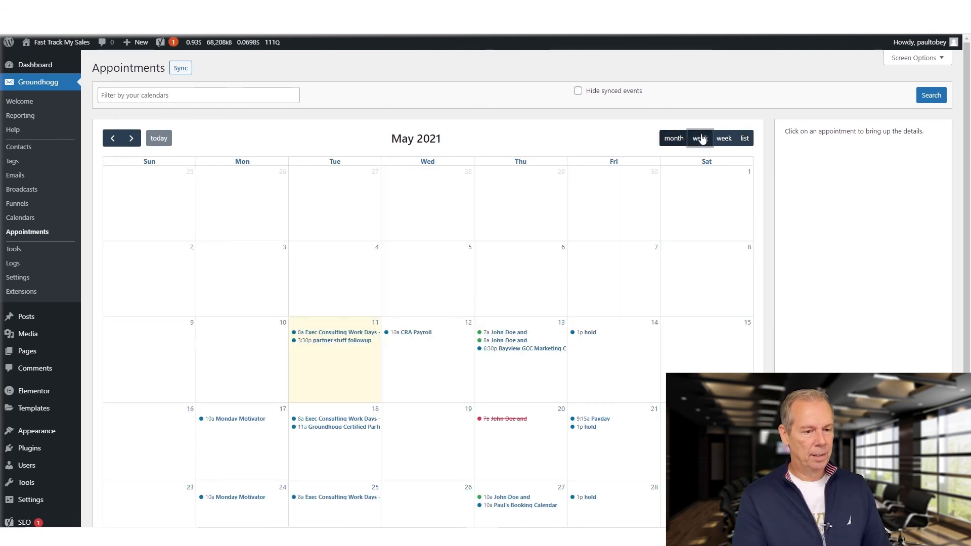
click(702, 138)
click(723, 142)
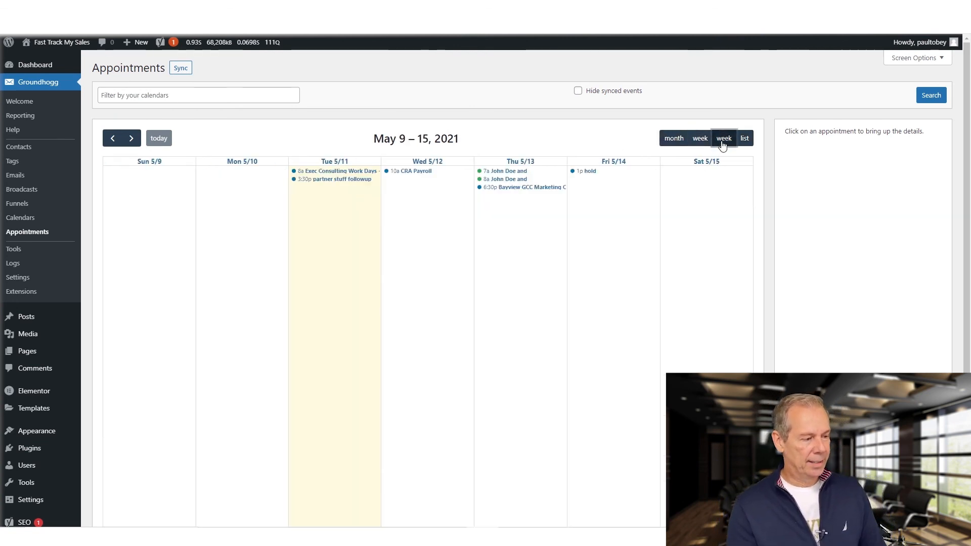
click(746, 141)
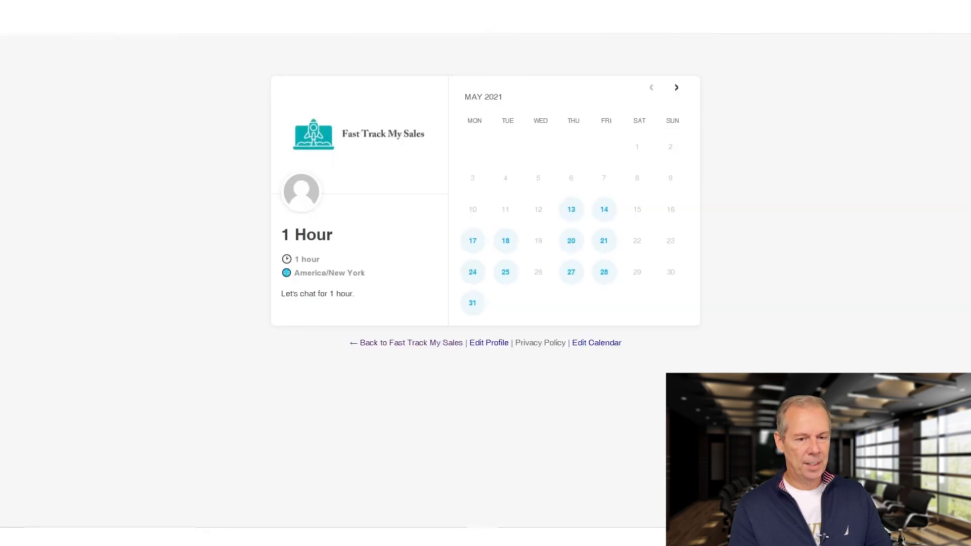
Step: Switch to a Google page in the browser and open Google Calendar
click(723, 8)
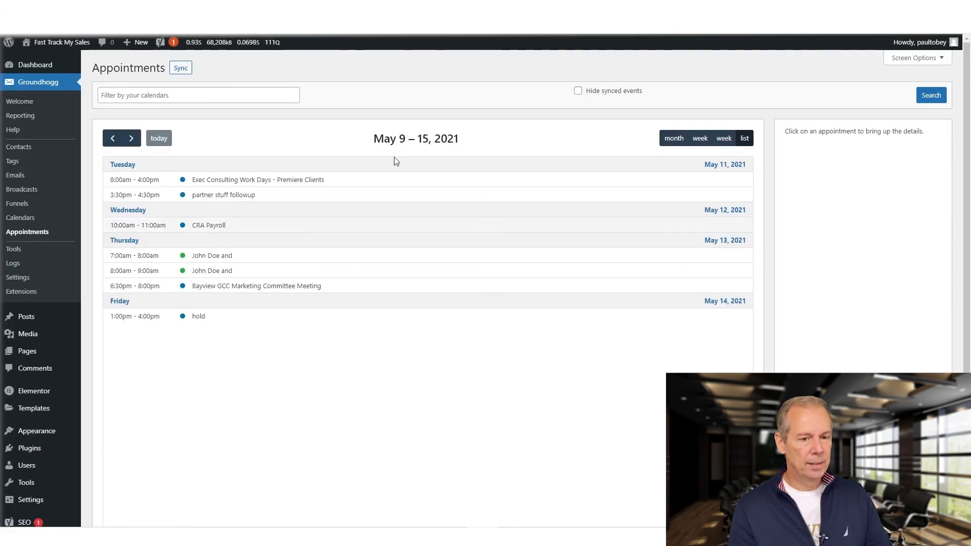
click(556, 8)
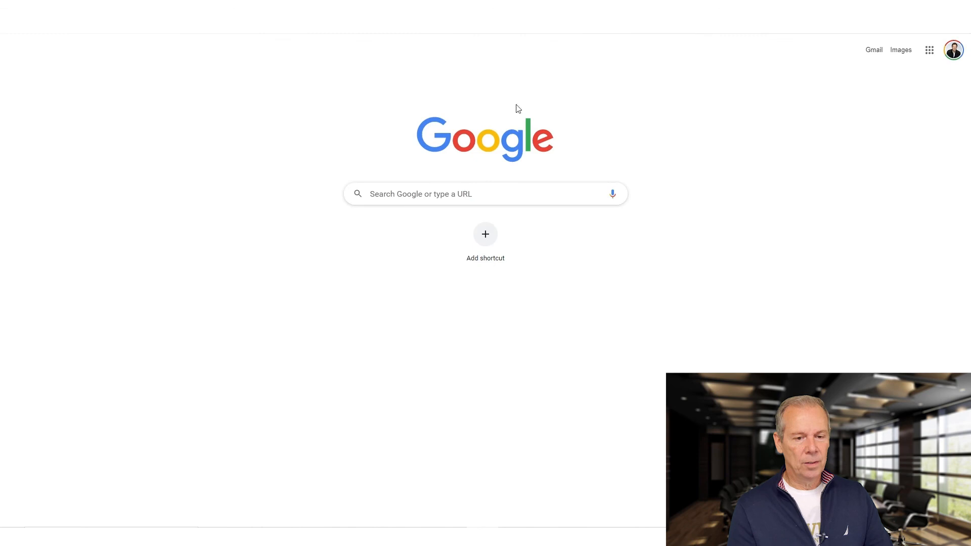
click(931, 57)
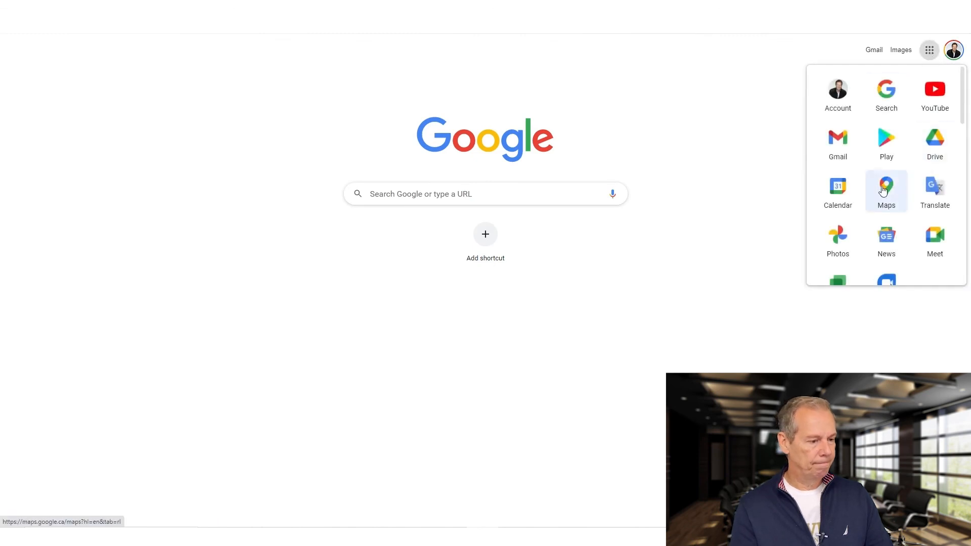
click(838, 193)
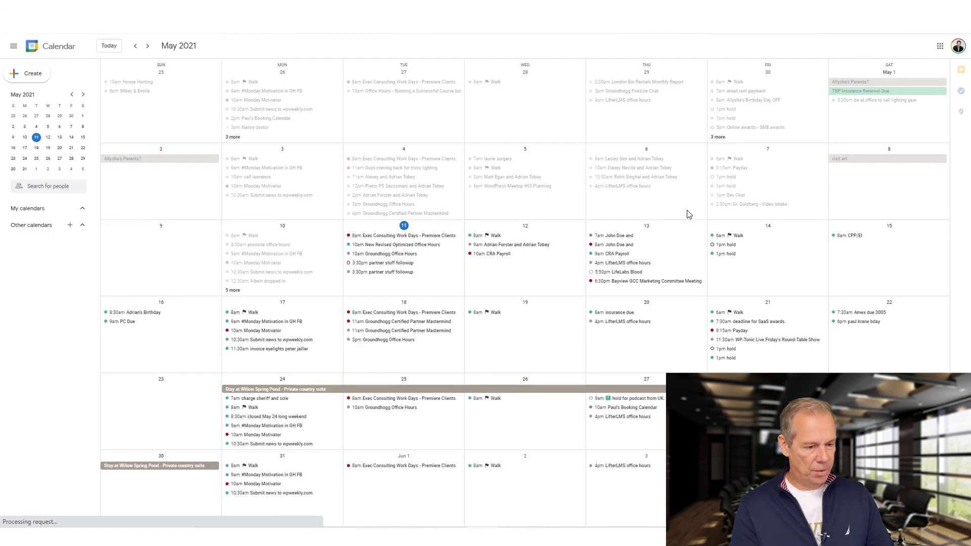
Step: Open the 7am appointment on May 13 and examine the Zoom meeting details in its description
click(615, 236)
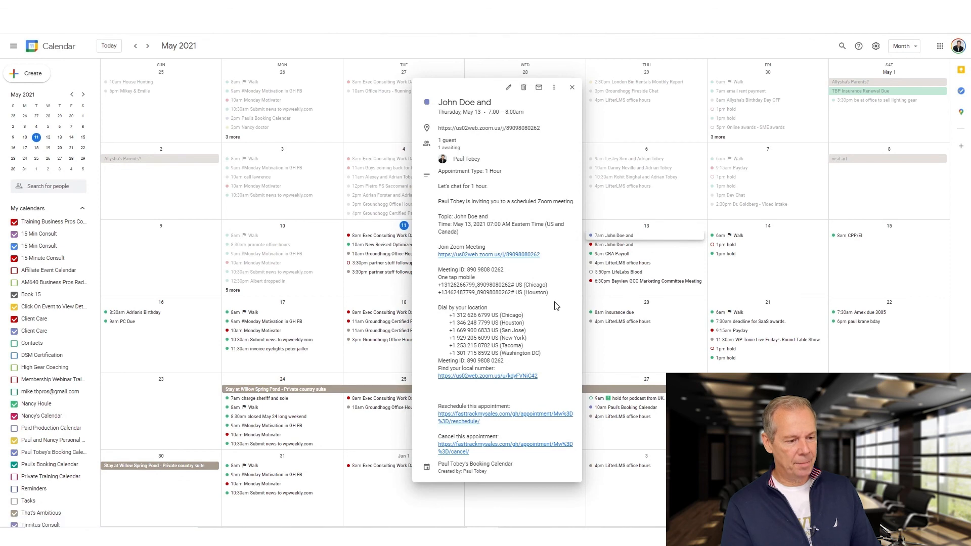
drag(440, 219, 544, 386)
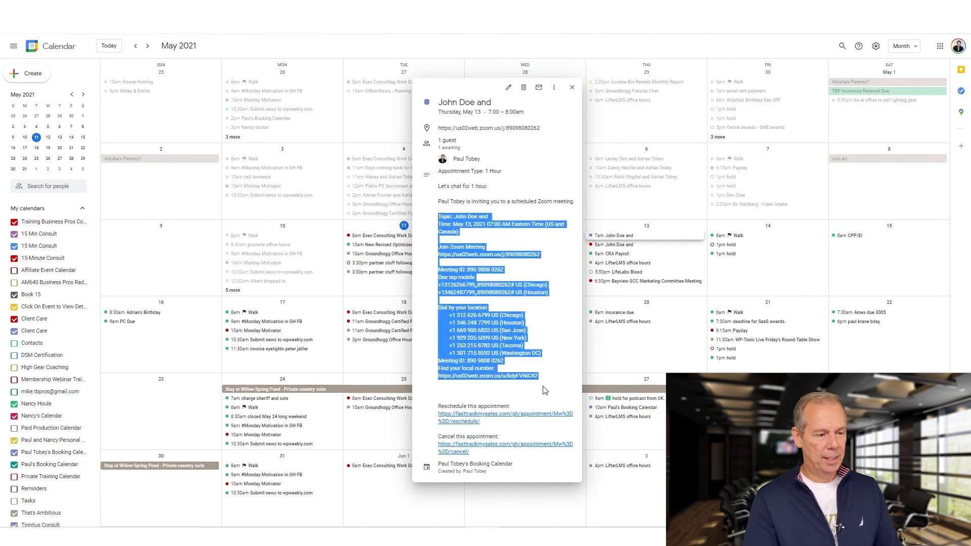
click(555, 372)
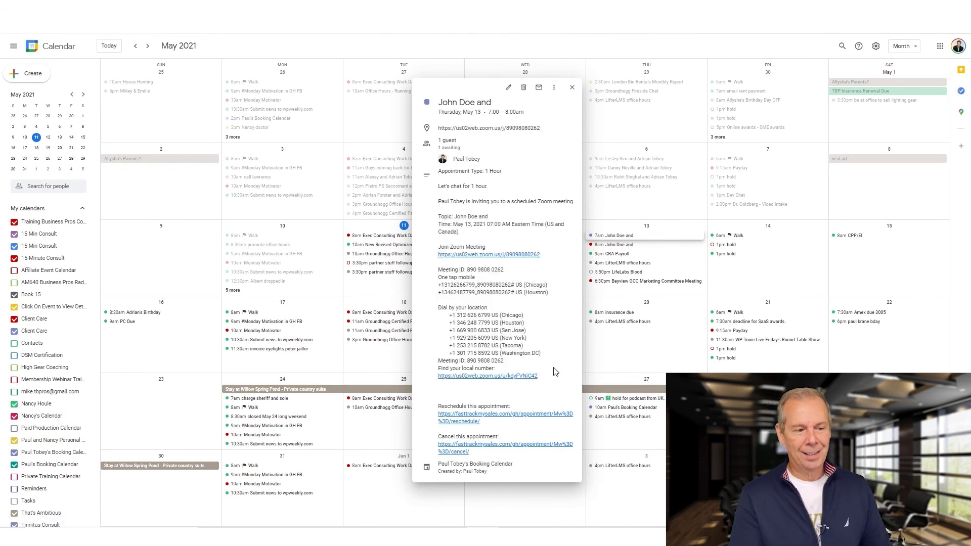